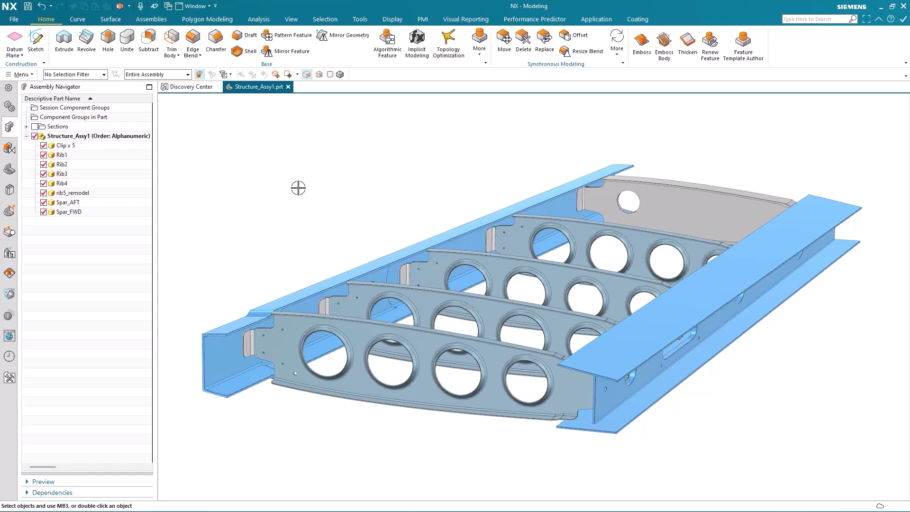
- Review the component properties of the front spar and Rib1 without changing anything
middle_drag(298, 188, 335, 226)
right_click(335, 226)
click(362, 396)
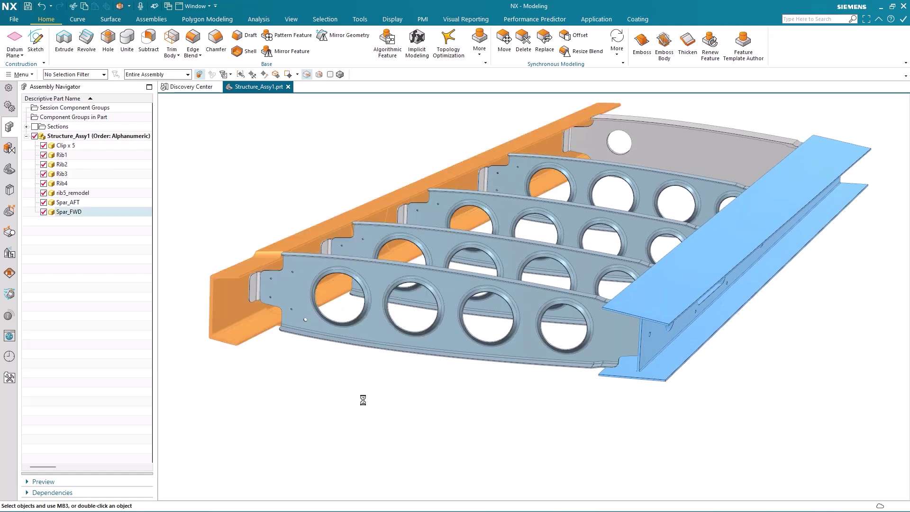
scroll(187, 335, down, 3)
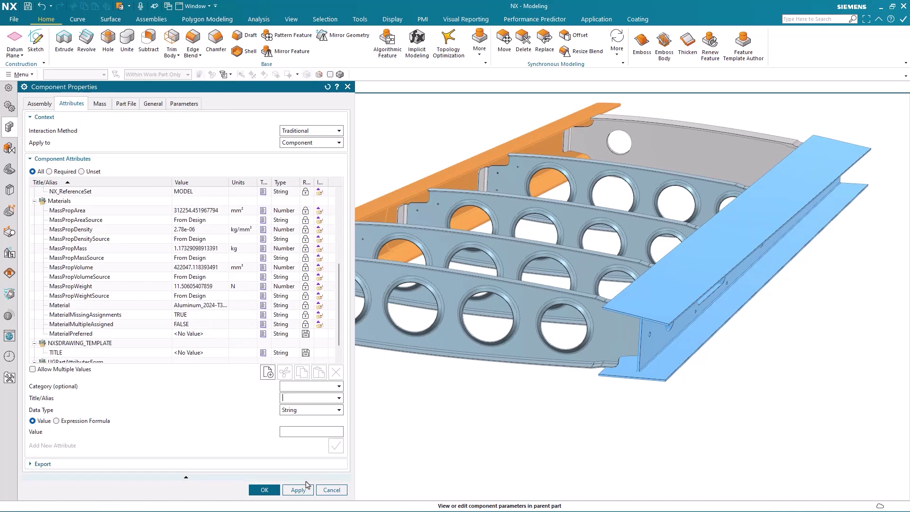
click(332, 489)
right_click(377, 333)
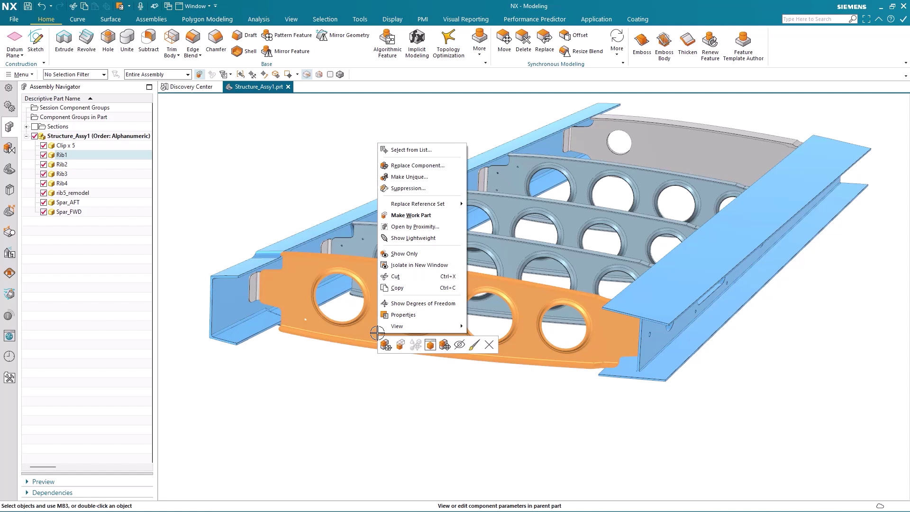
click(385, 368)
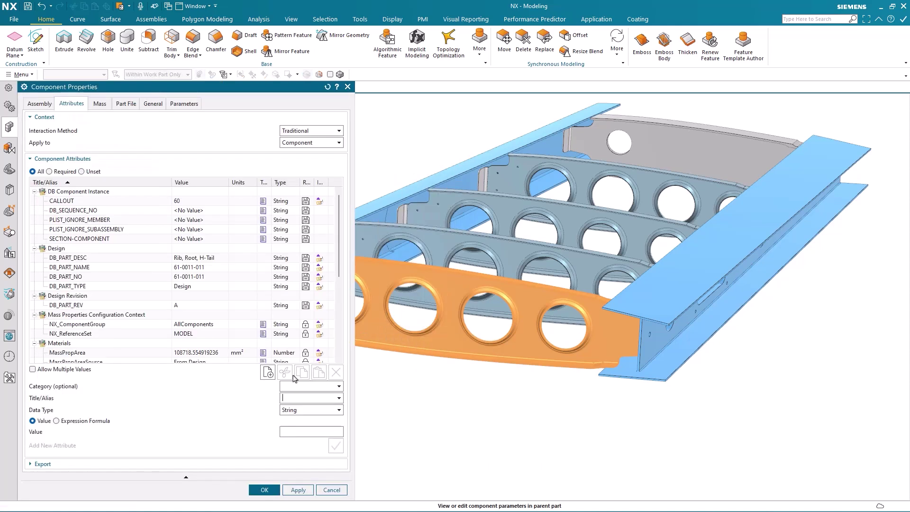
scroll(215, 340, down, 2)
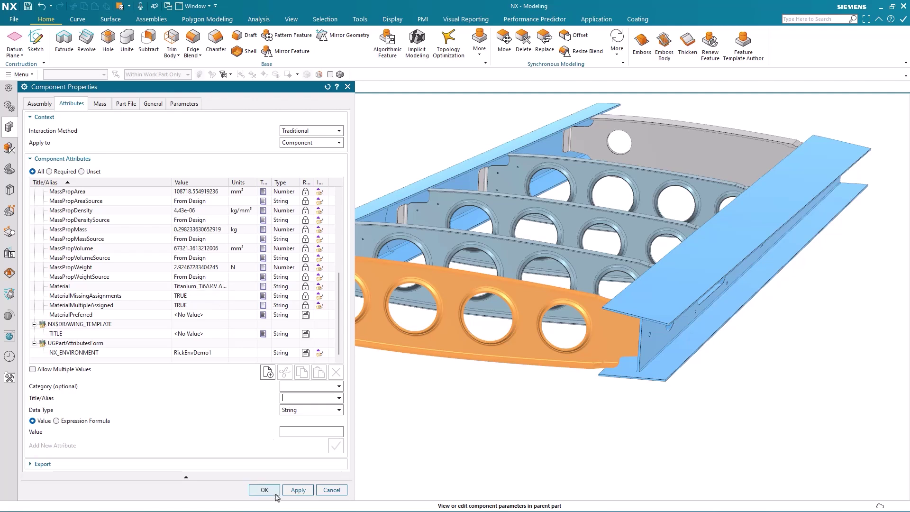
click(265, 490)
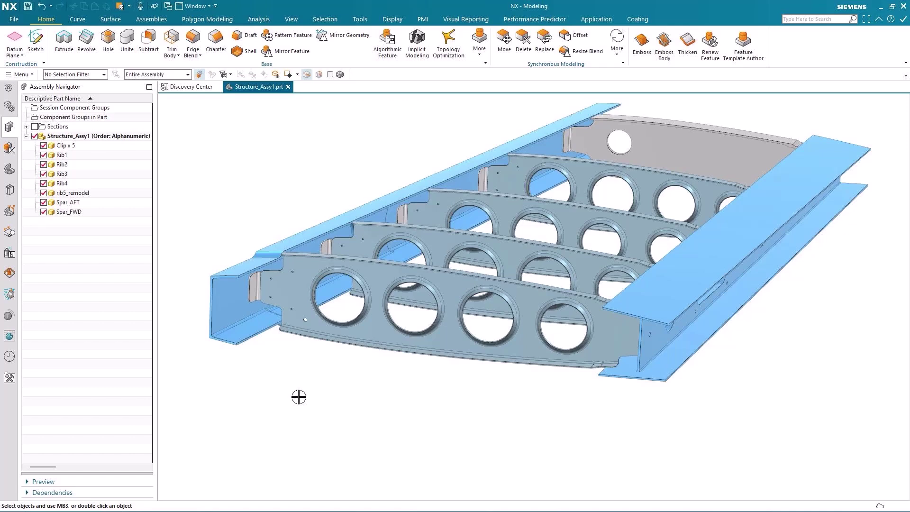
- Run Corrosion Risks on all 12 components with 3.5% NaCl as the electrolyte
middle_drag(298, 397, 193, 189)
click(9, 315)
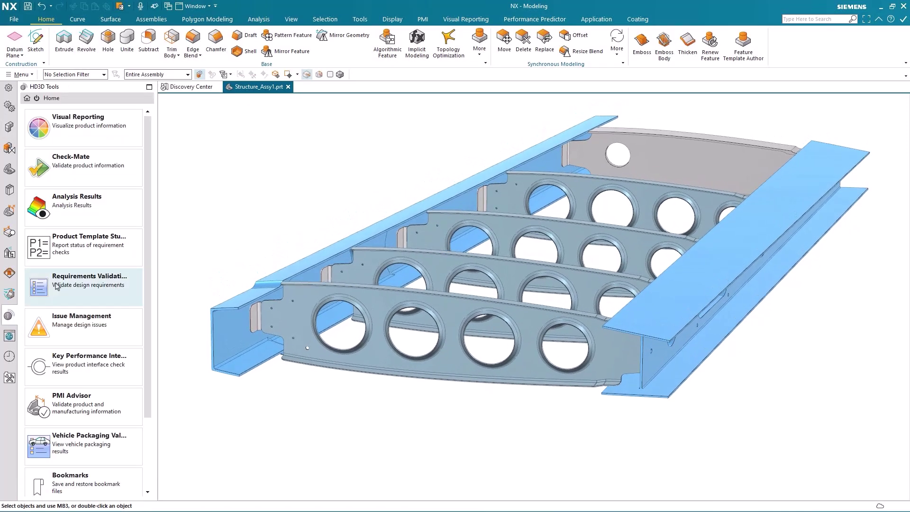
scroll(52, 332, down, 3)
click(80, 471)
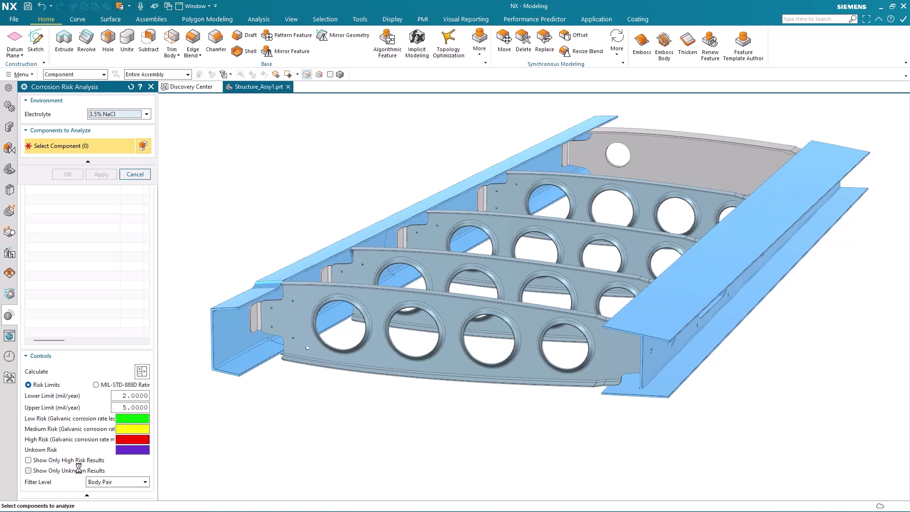
click(144, 114)
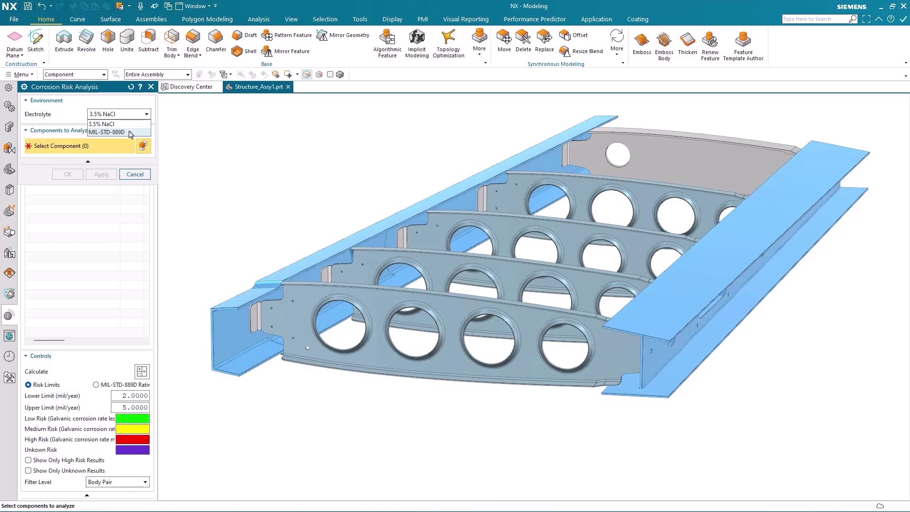
click(127, 124)
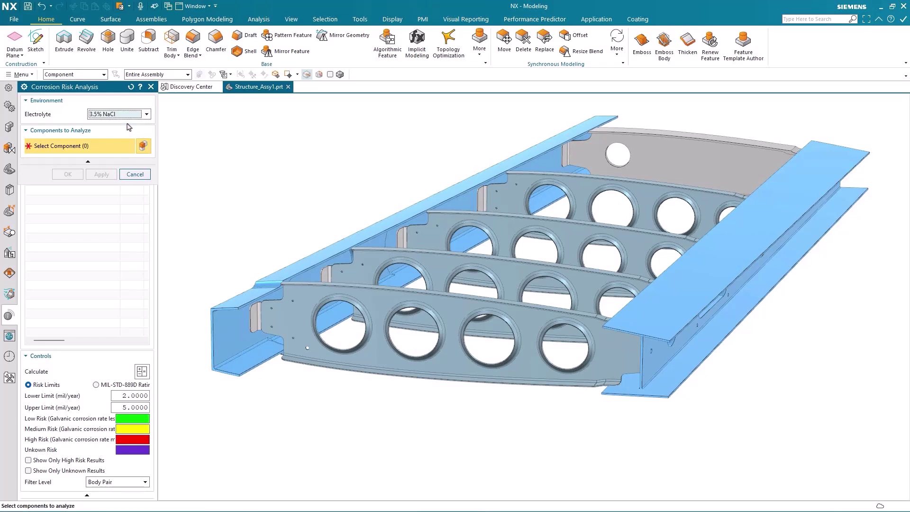
key(ctrl+a)
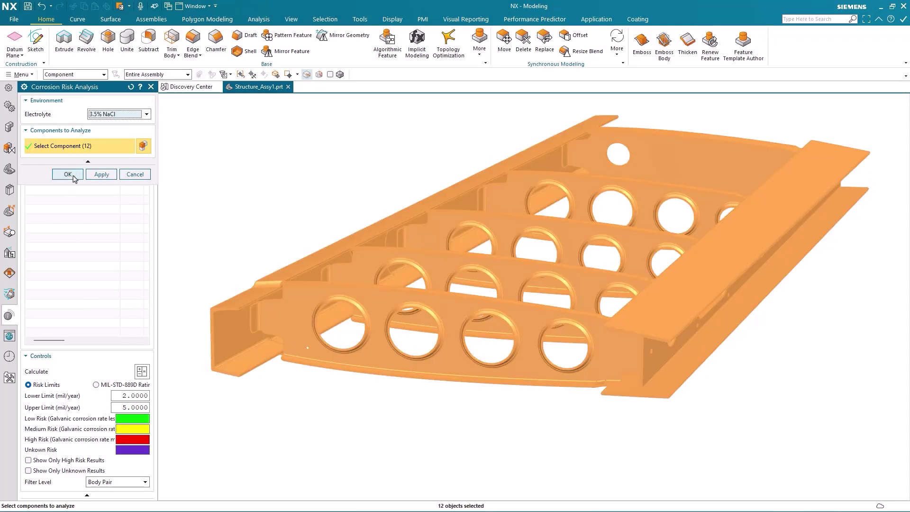
click(68, 175)
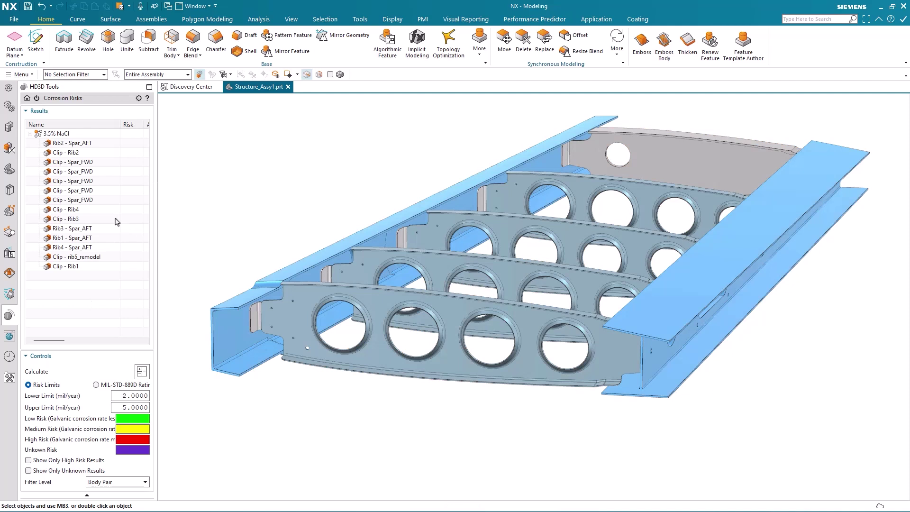
- Preview the Rib3 and Rib4 – Spar_AFT pairs, then calculate risk levels for every pair
click(86, 230)
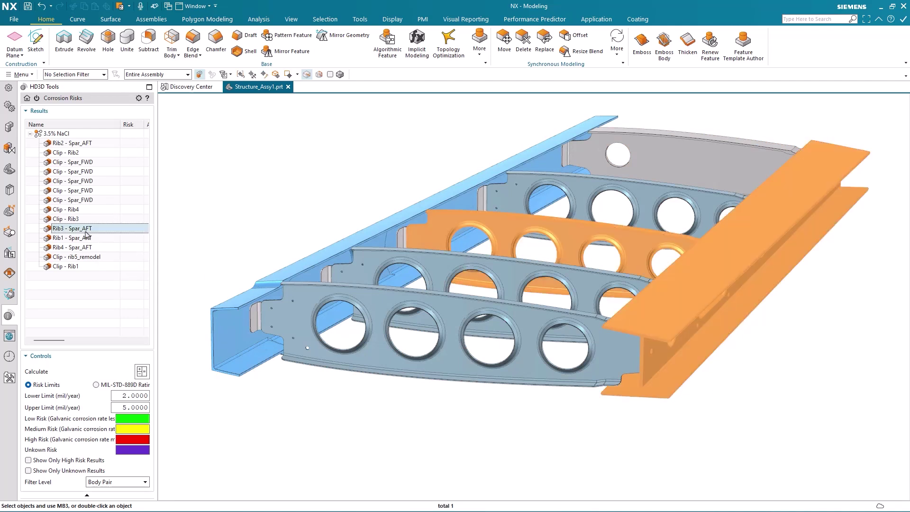
click(81, 247)
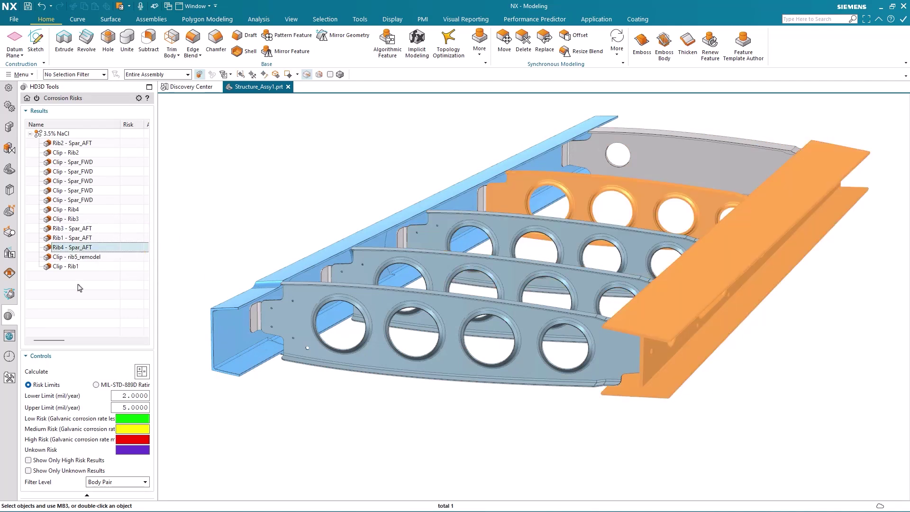
click(73, 297)
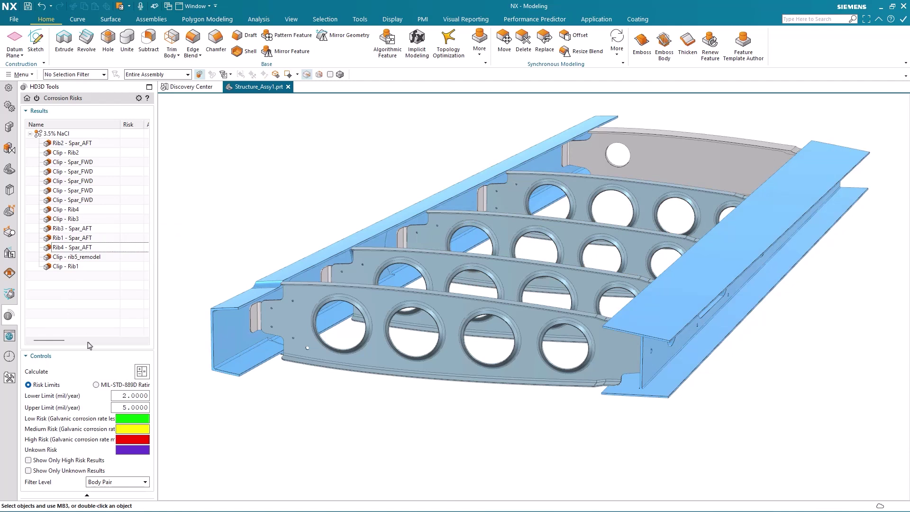
click(142, 372)
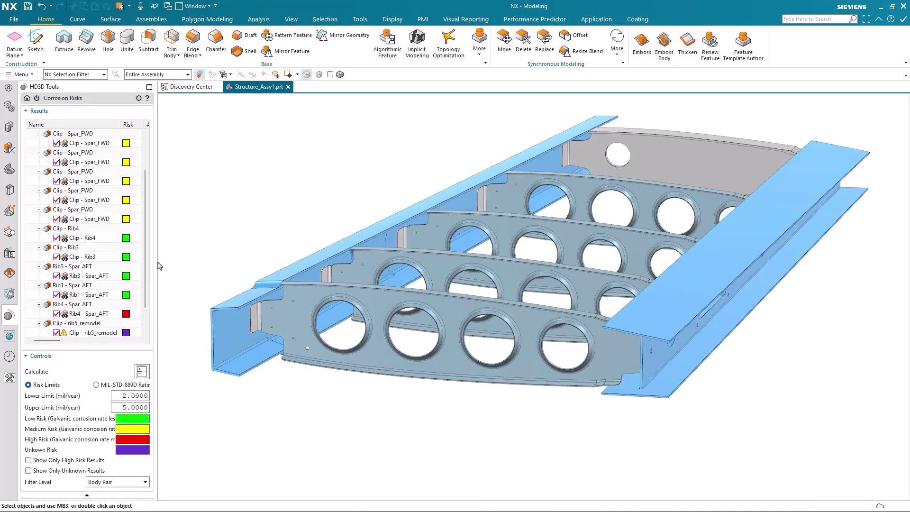
- Widen the results to show all columns and highlight the Rib4 – Spar_AFT pair in the model
drag(157, 265, 495, 266)
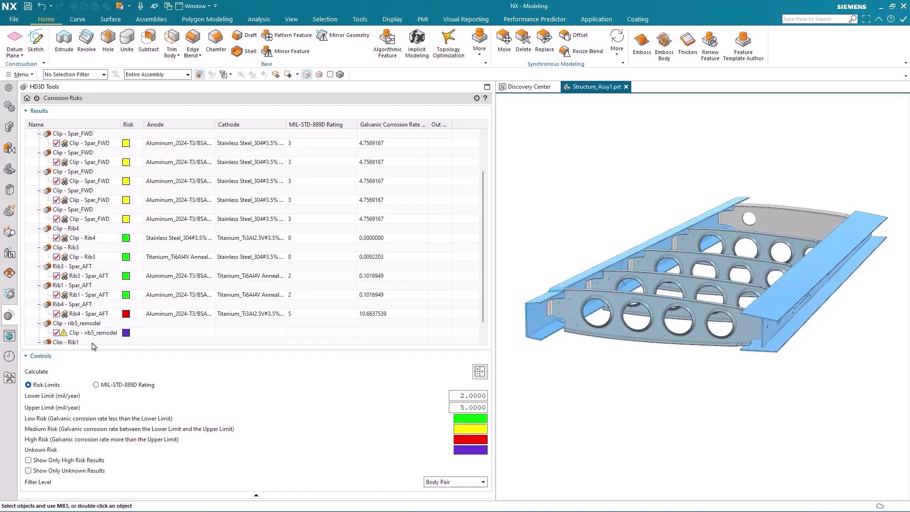
click(80, 306)
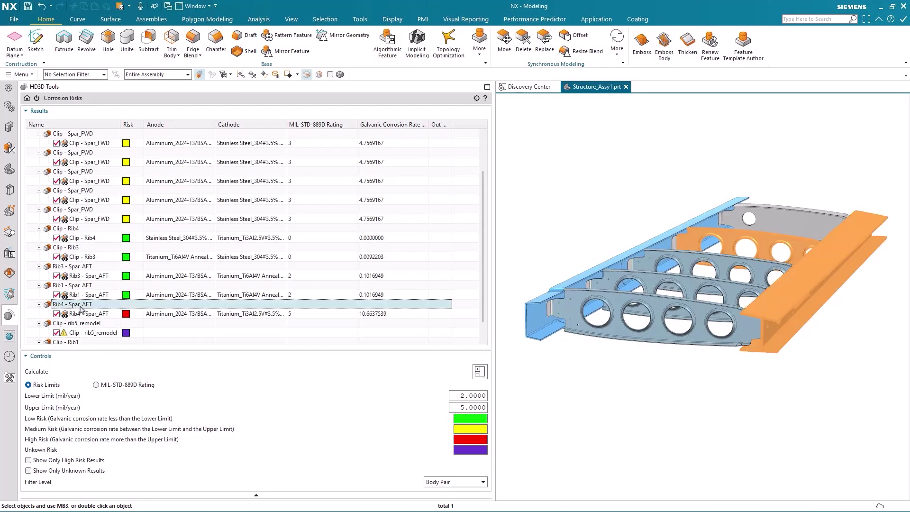
- List the corrosion results by face pair and hide the MIL-STD-889D Rating column
click(442, 482)
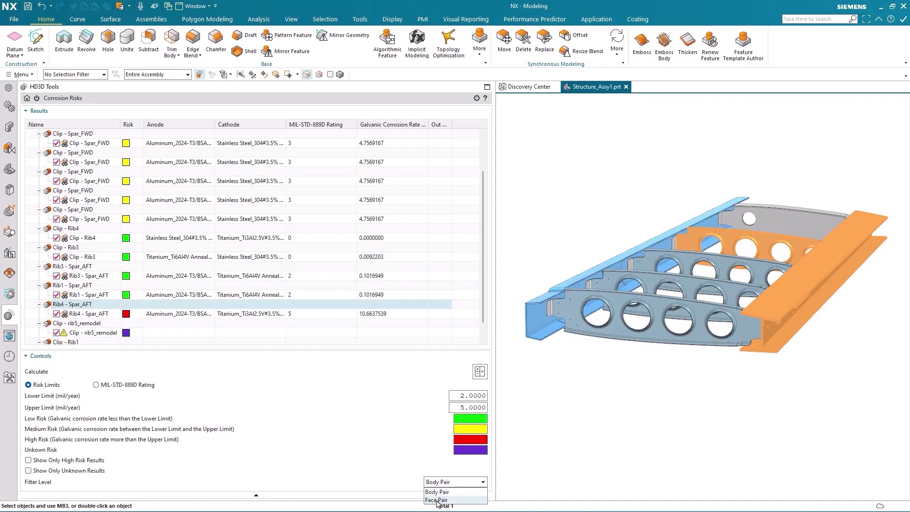
click(437, 500)
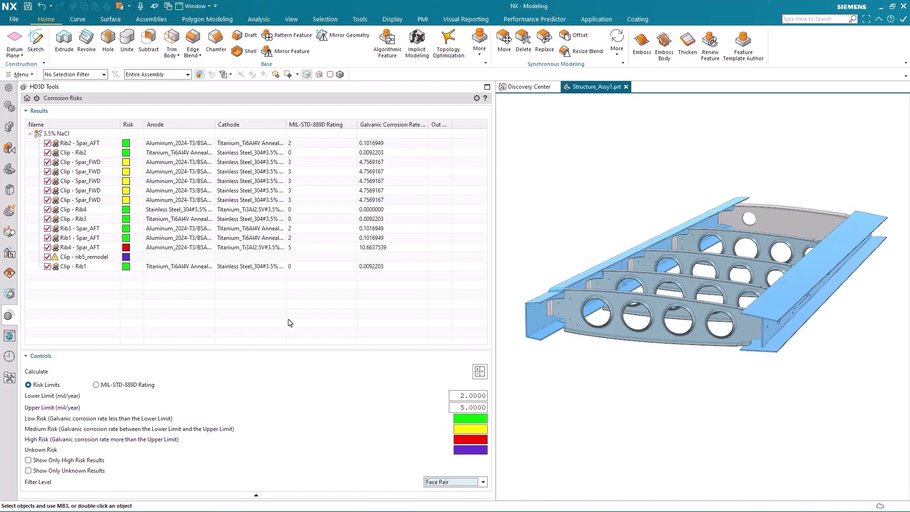
right_click(272, 129)
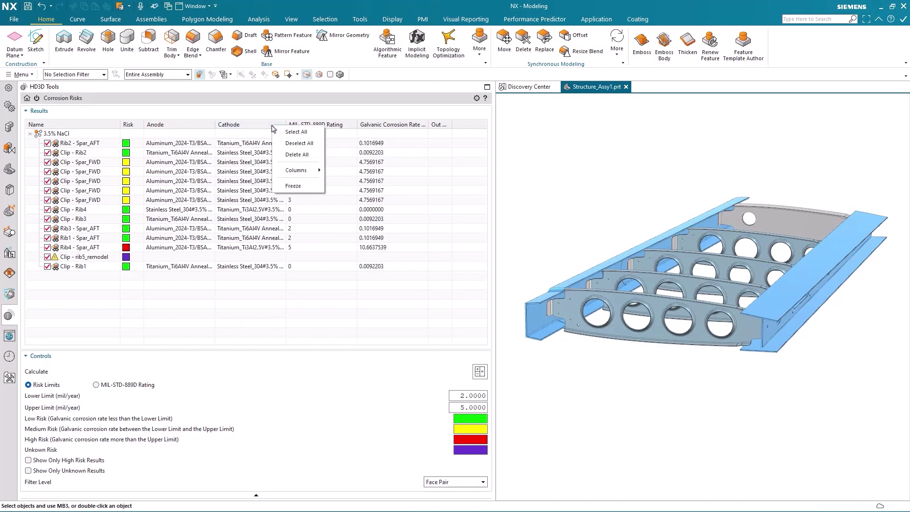
mouse_move(296, 172)
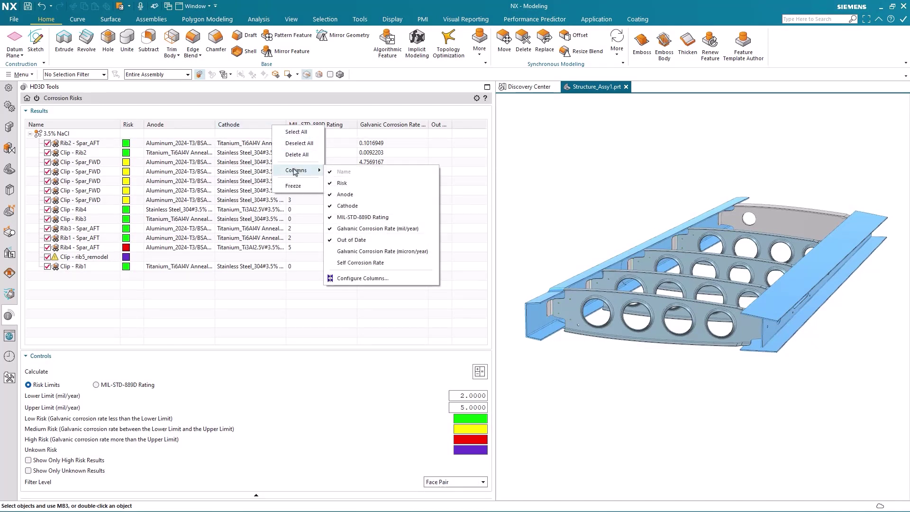
click(334, 217)
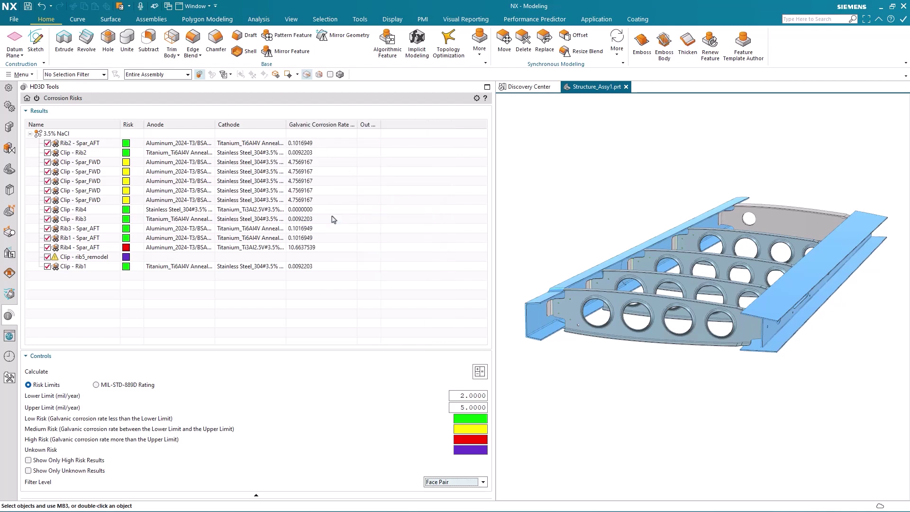
- Move Galvanic Corrosion Rate after Risk and sort results by that rate, highest first
right_click(277, 125)
mouse_move(300, 171)
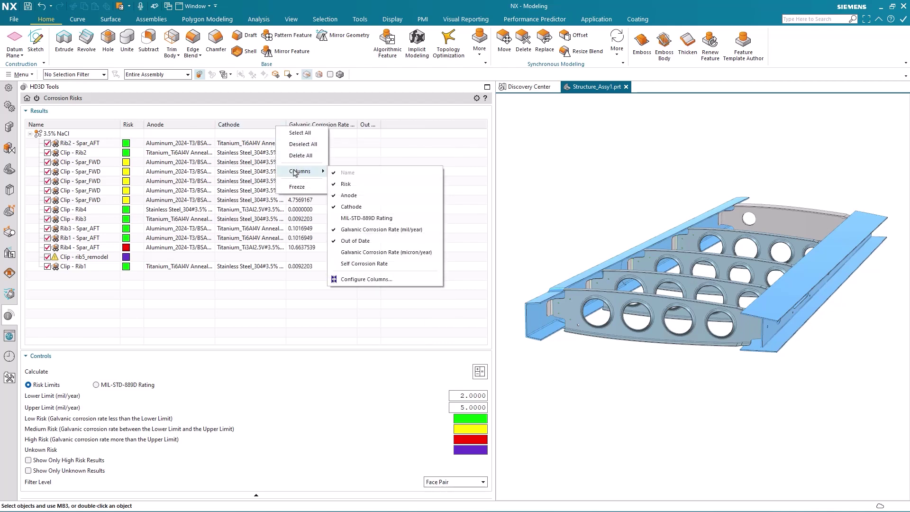
click(347, 281)
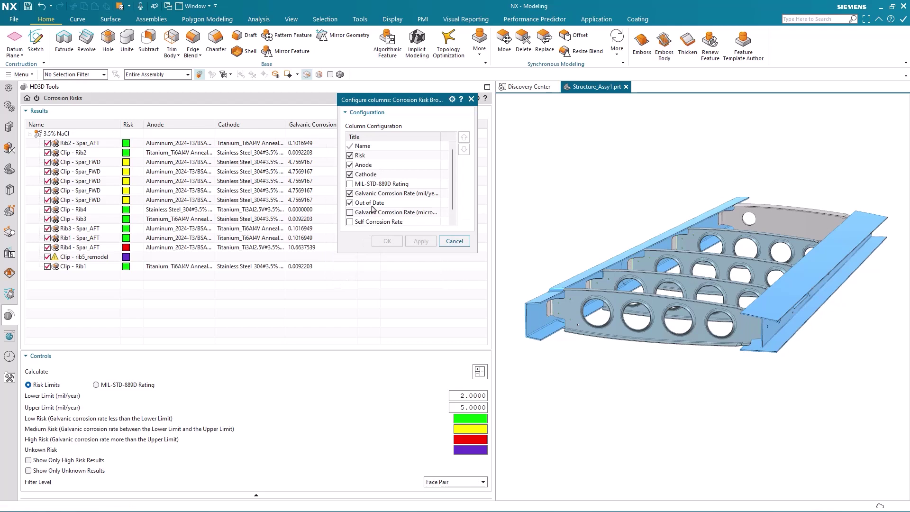
click(446, 194)
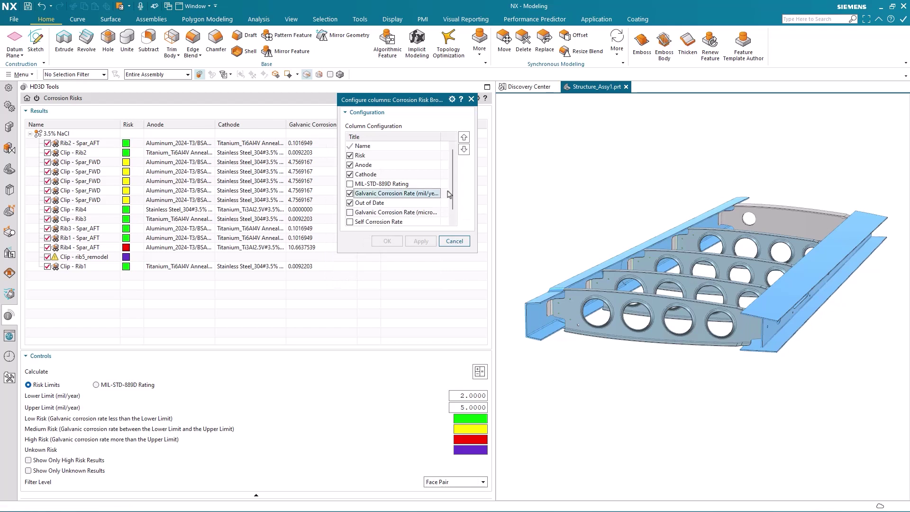
click(464, 137)
click(464, 137)
click(387, 240)
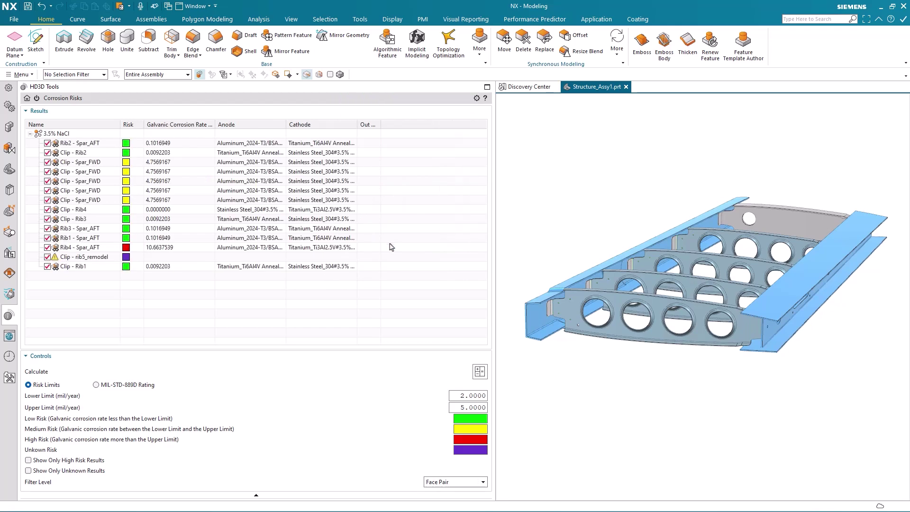
click(186, 125)
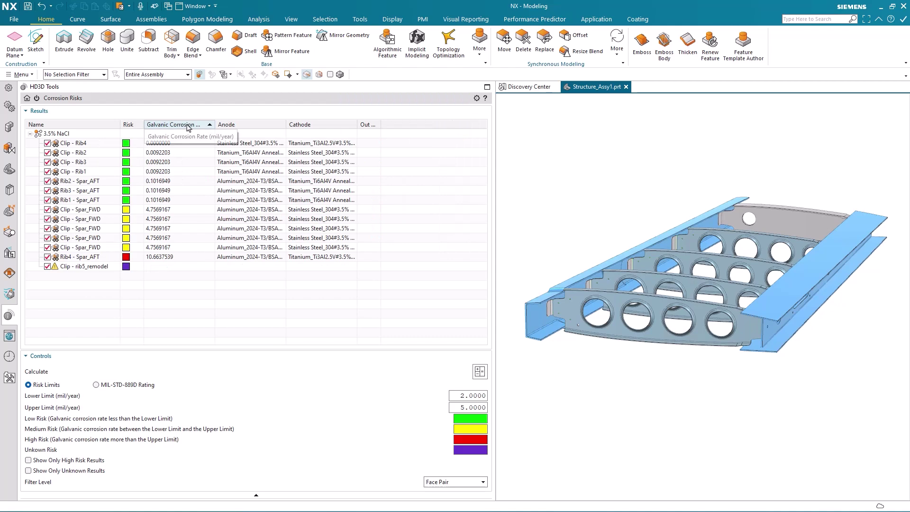
click(185, 124)
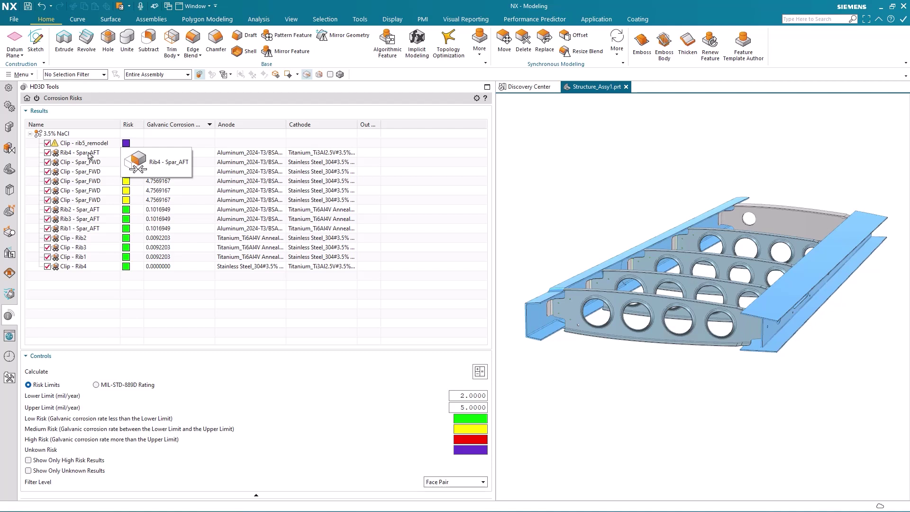
- Isolate the Rib4 – Spar_AFT pair and zoom the view onto their contact area
click(90, 154)
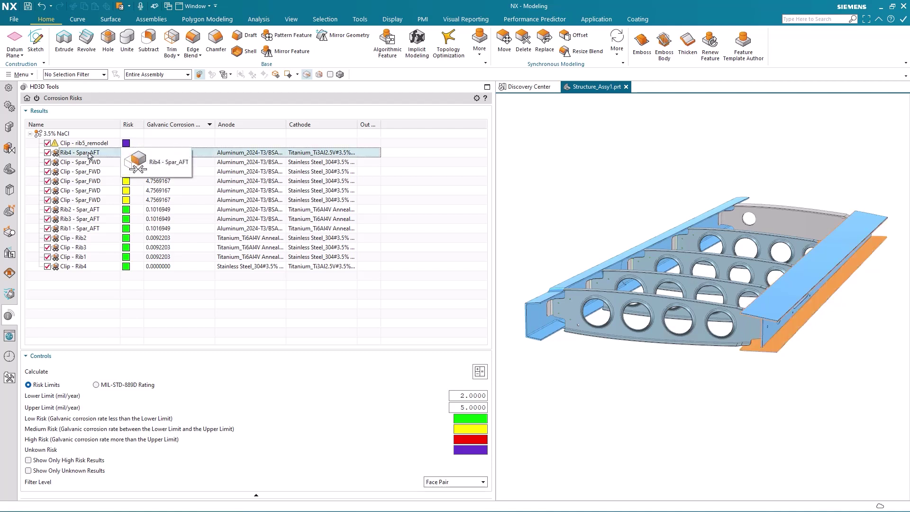
right_click(90, 155)
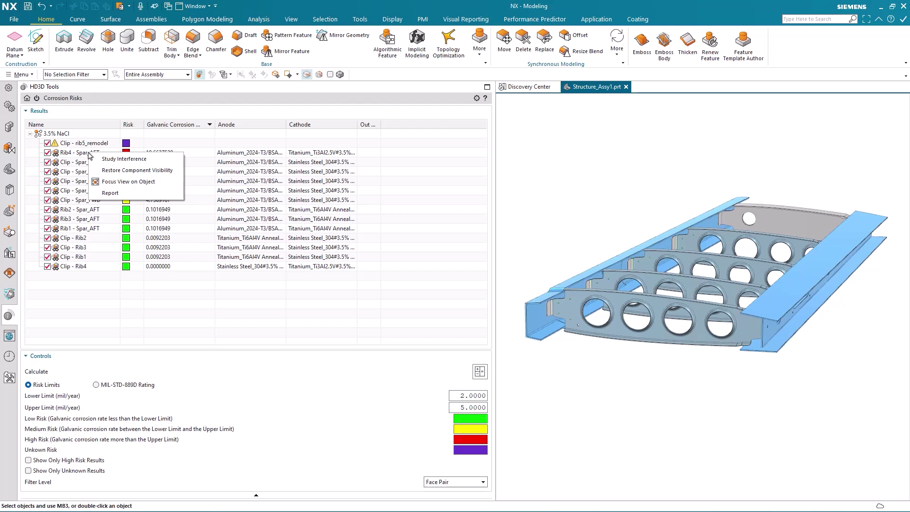
click(128, 182)
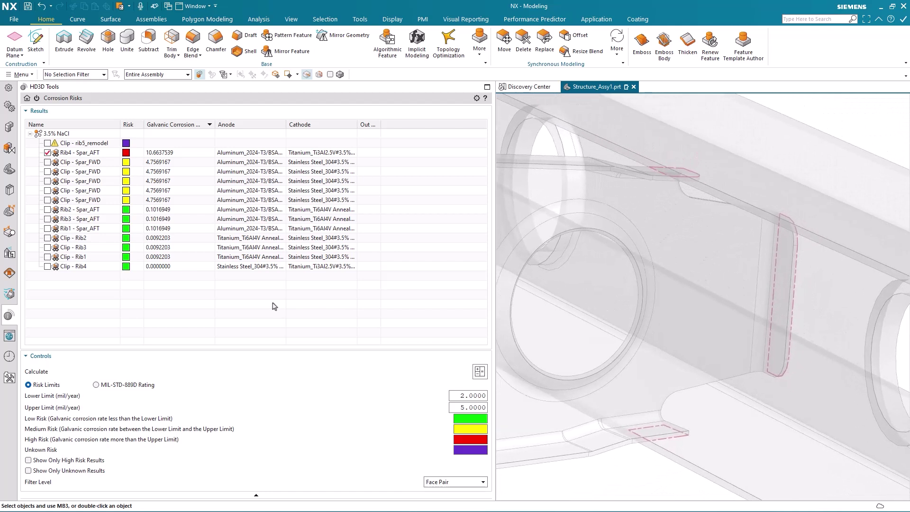
right_click(95, 155)
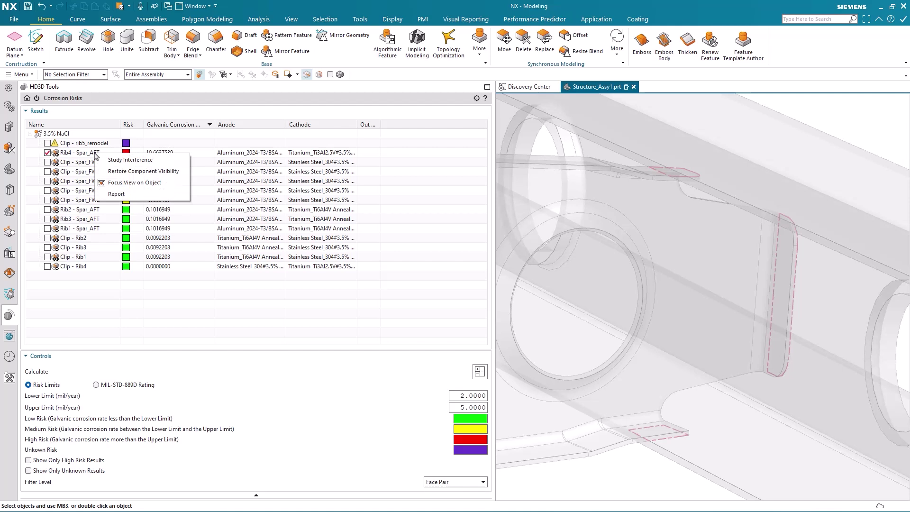
click(109, 194)
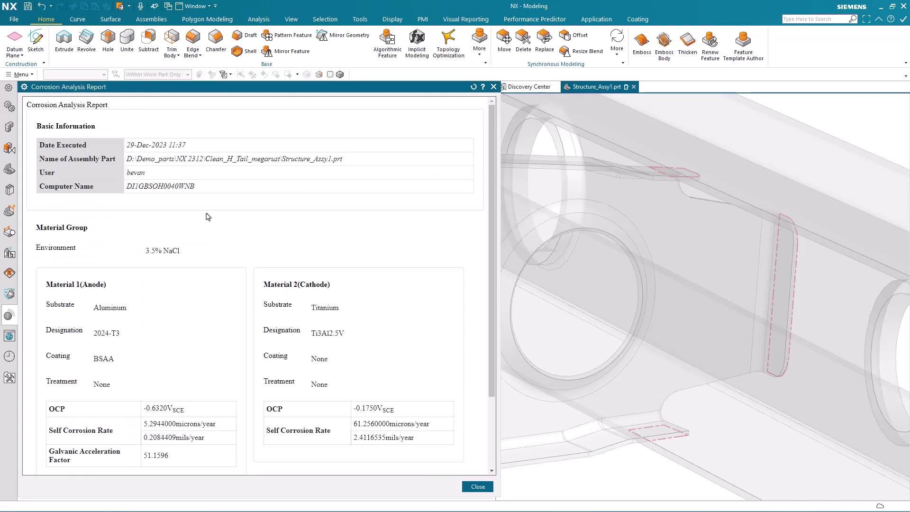
scroll(207, 217, down, 3)
scroll(208, 217, down, 2)
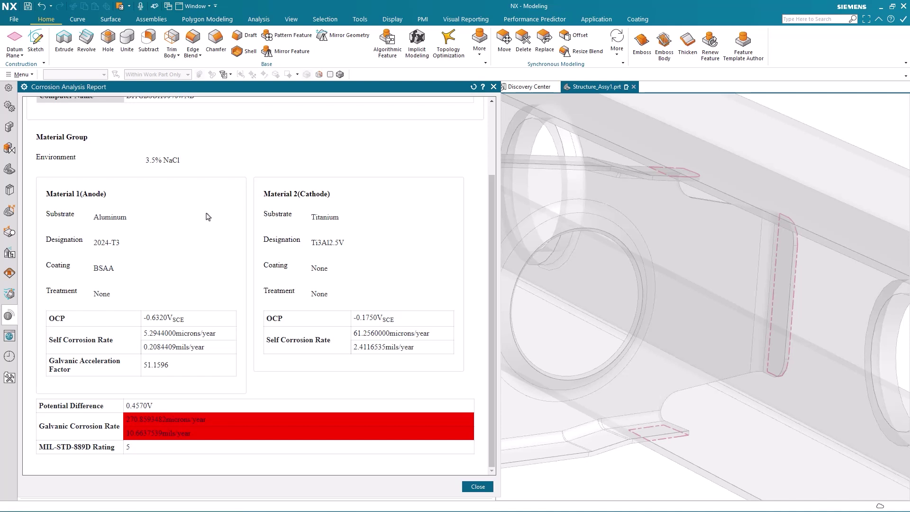
click(476, 486)
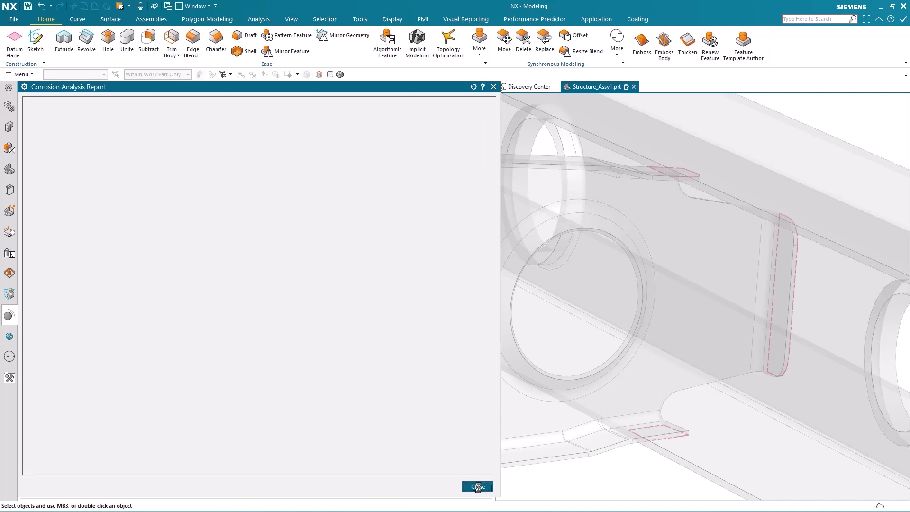
- Restore visibility of all assembly components from the Rib4 – Spar_AFT result row
right_click(98, 155)
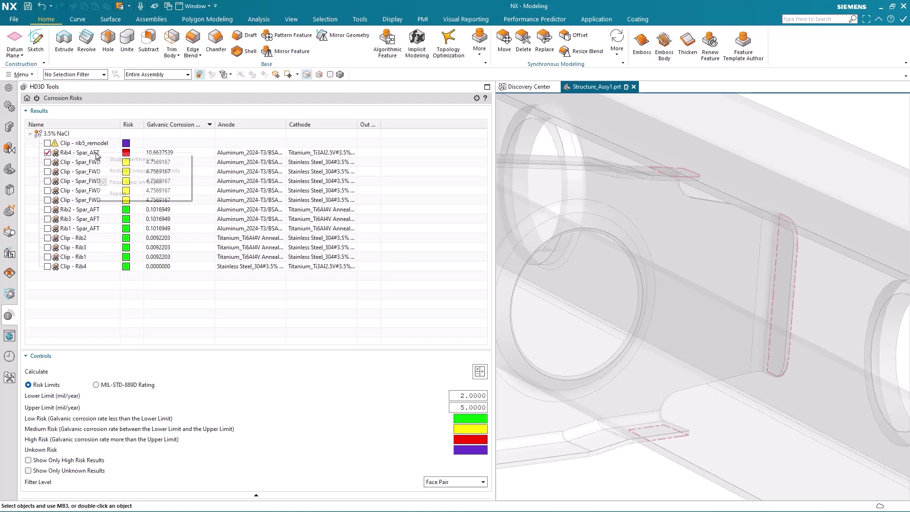
click(118, 170)
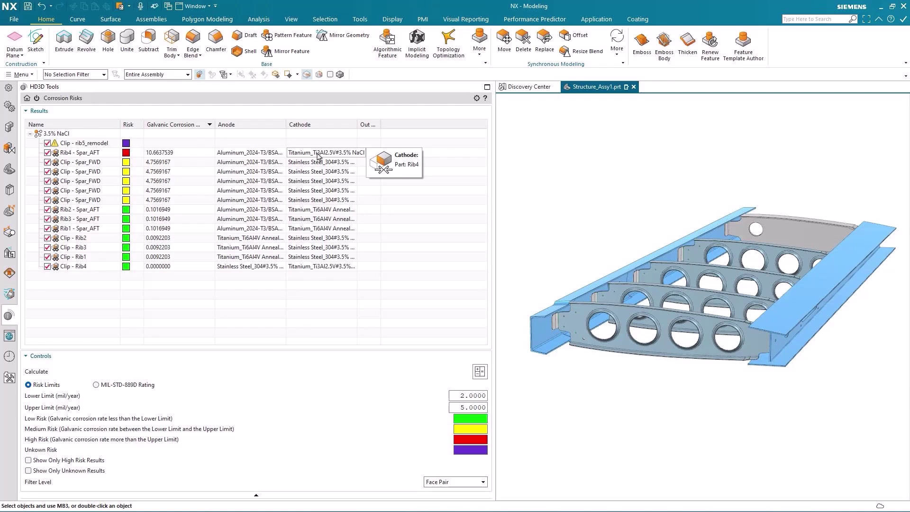
- Make Rib4 the work part and assign its body Titanium_Ti6Al4V Annealed material
click(9, 126)
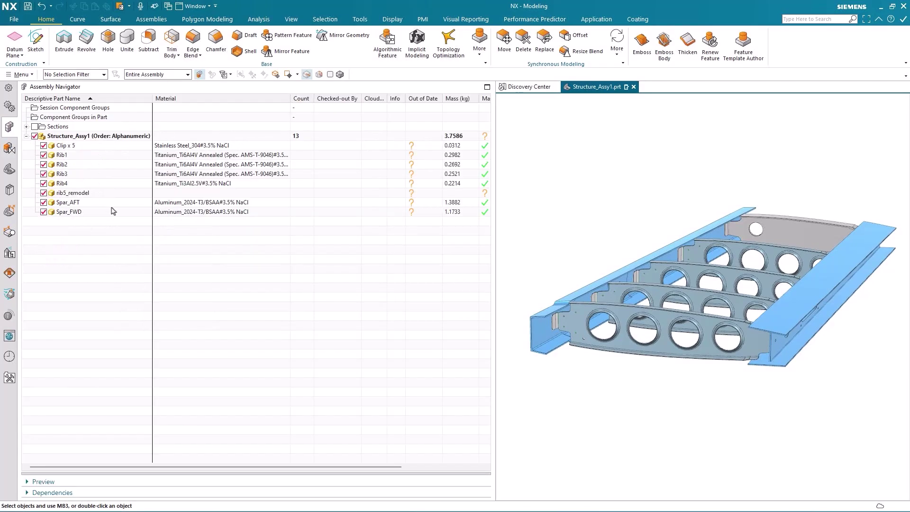
double_click(80, 183)
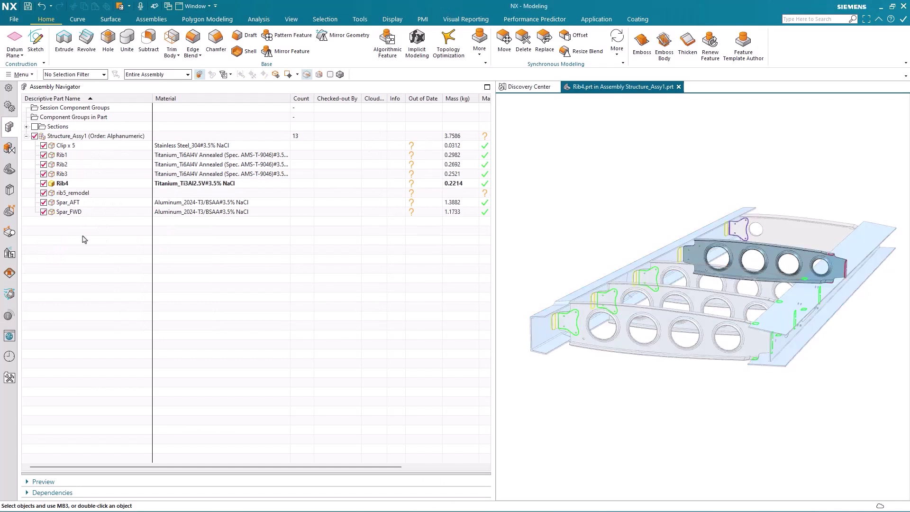
click(355, 21)
click(38, 42)
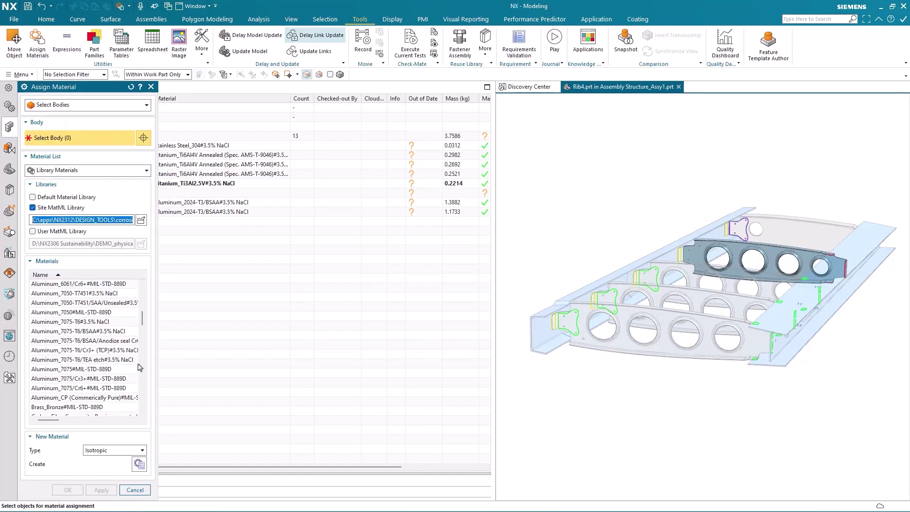
drag(143, 330, 143, 402)
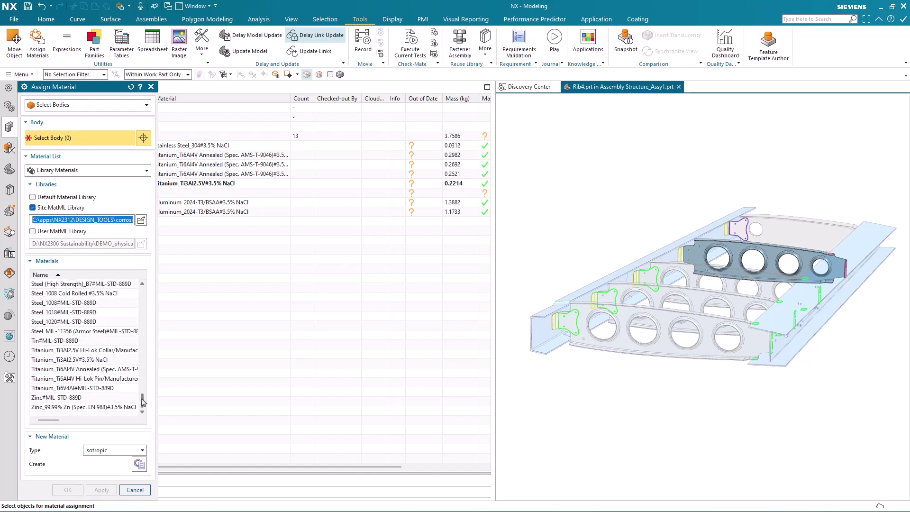
click(82, 369)
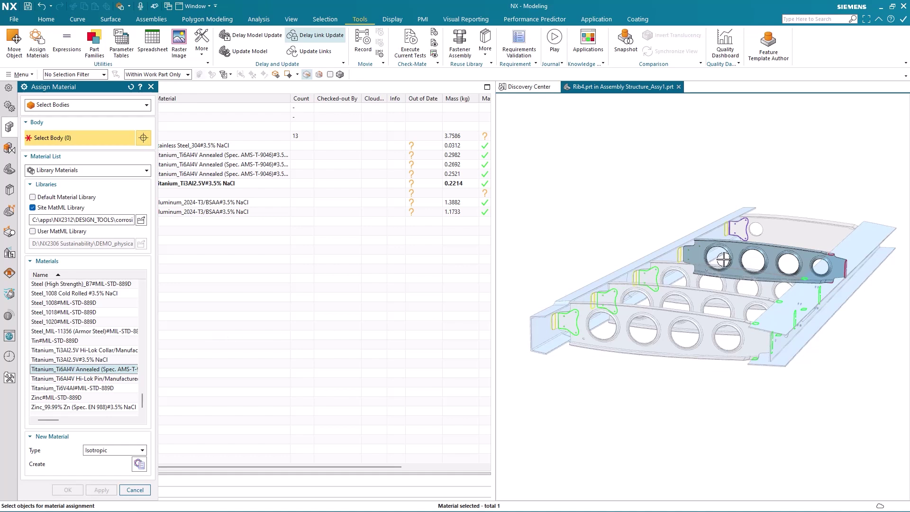
click(737, 254)
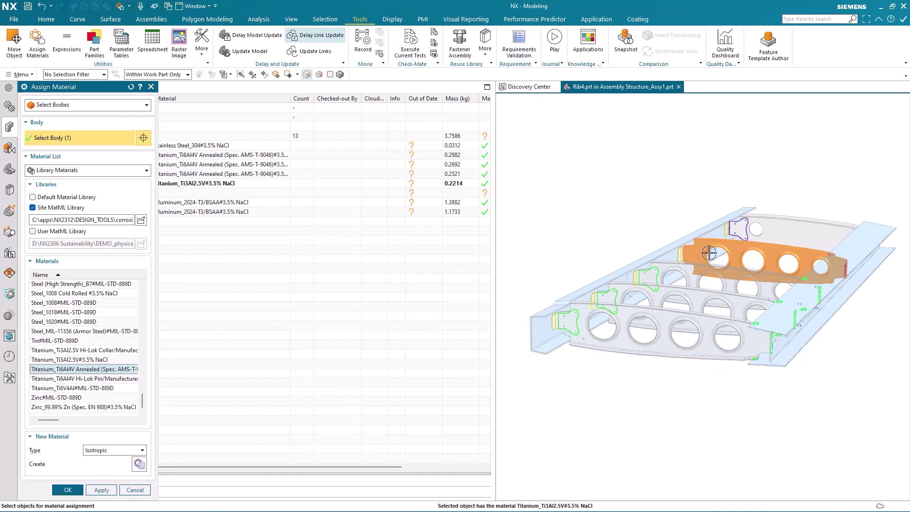
click(68, 490)
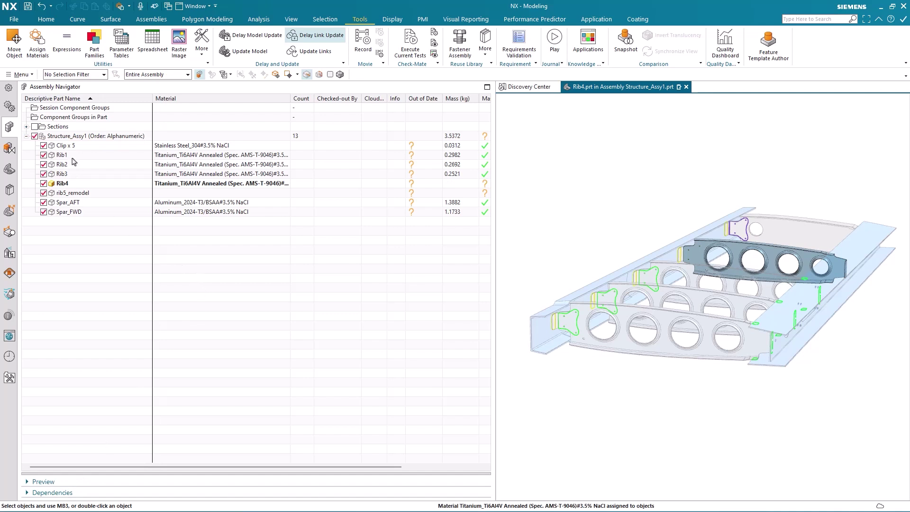
- Make Structure_Assy1 the work part again and recalculate its corrosion risks
double_click(83, 136)
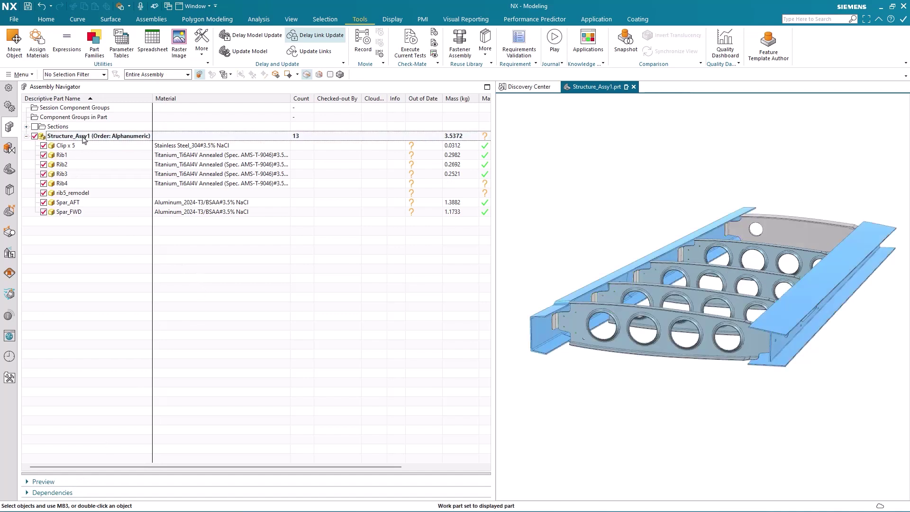
click(9, 317)
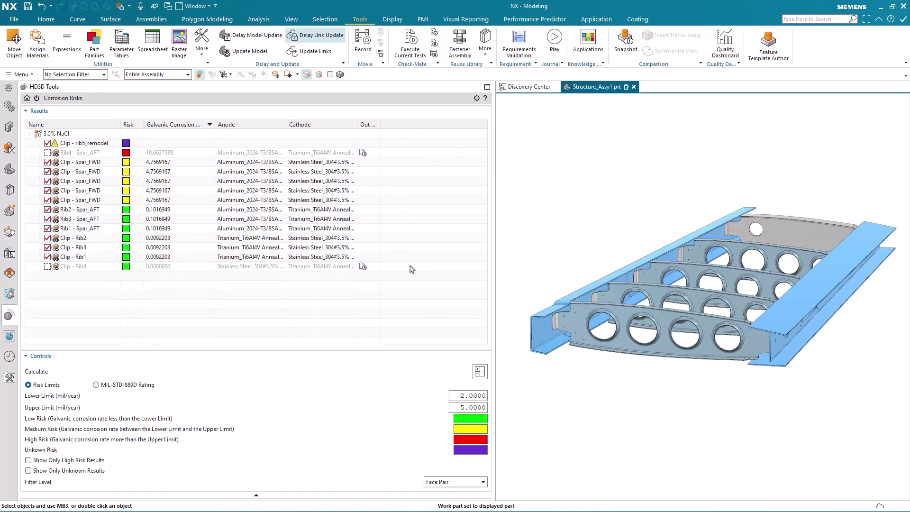
click(479, 373)
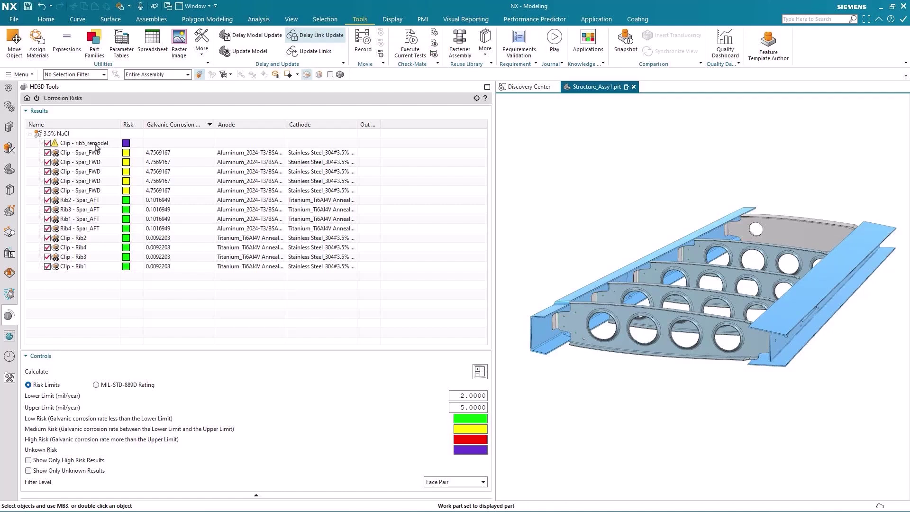
mouse_move(97, 146)
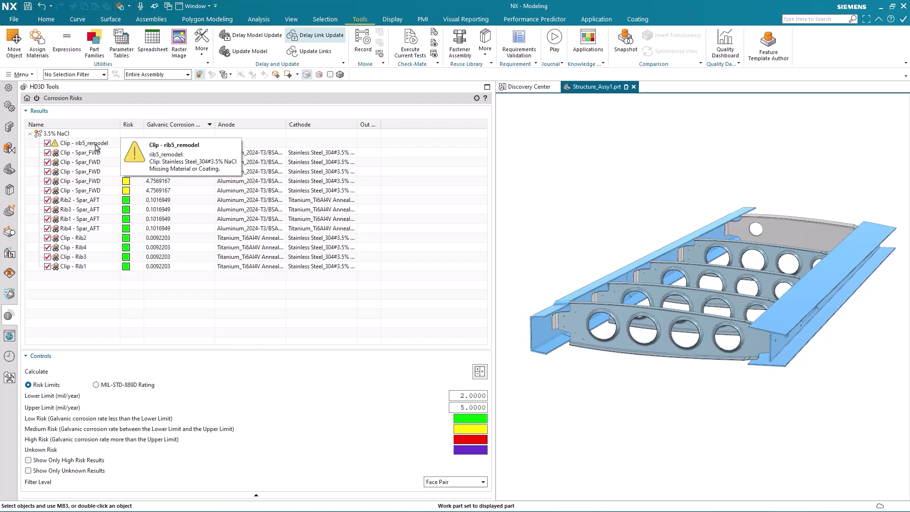
- Inspect rib5_remodel's component properties, confirming no material is assigned, then cancel
click(9, 127)
right_click(91, 193)
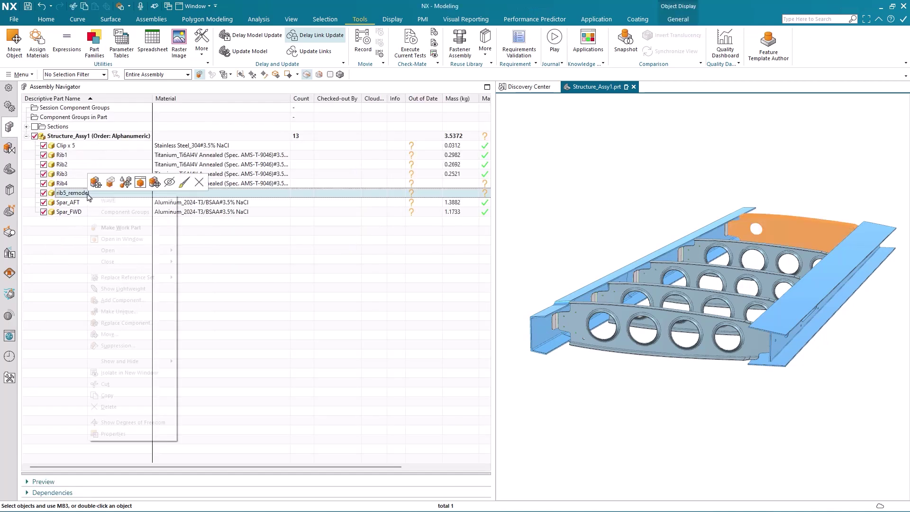
click(113, 433)
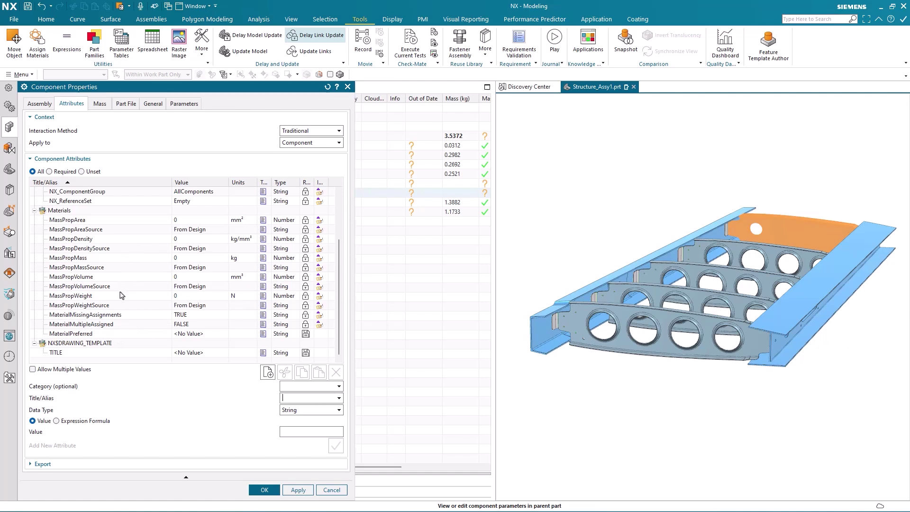
click(331, 489)
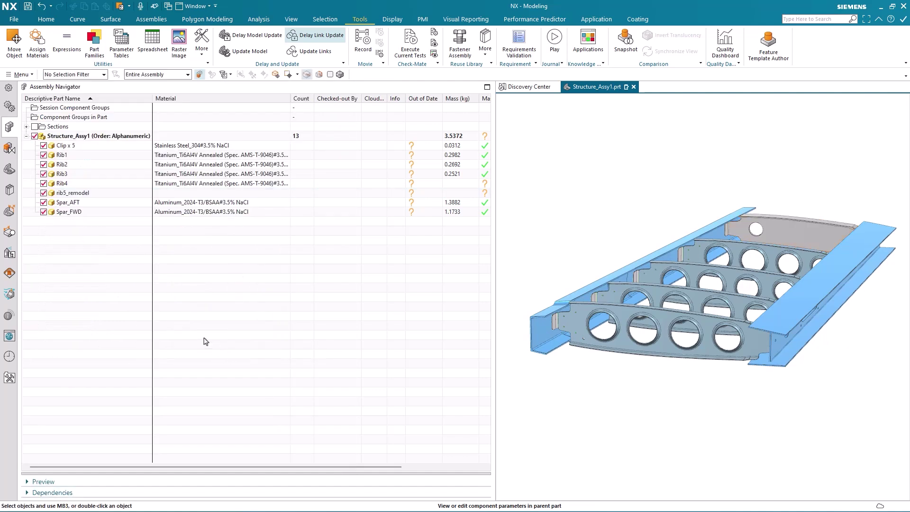
click(9, 316)
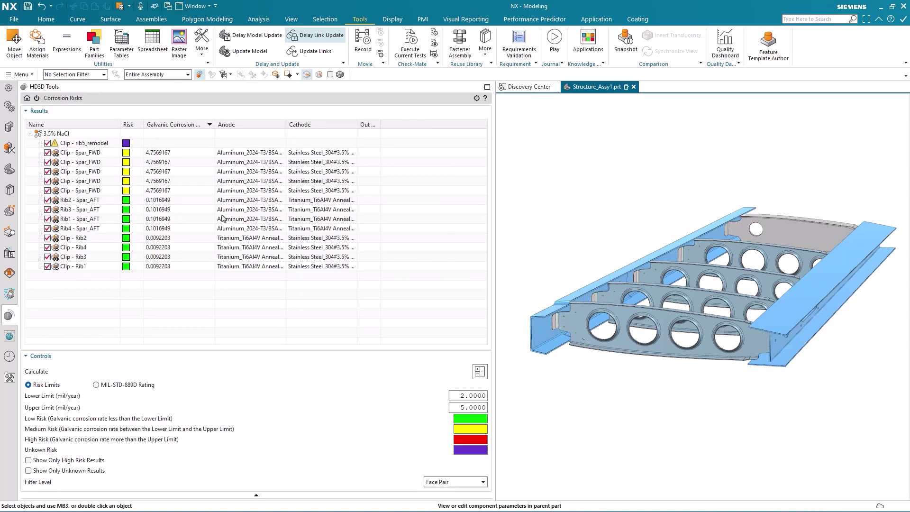
mouse_move(251, 154)
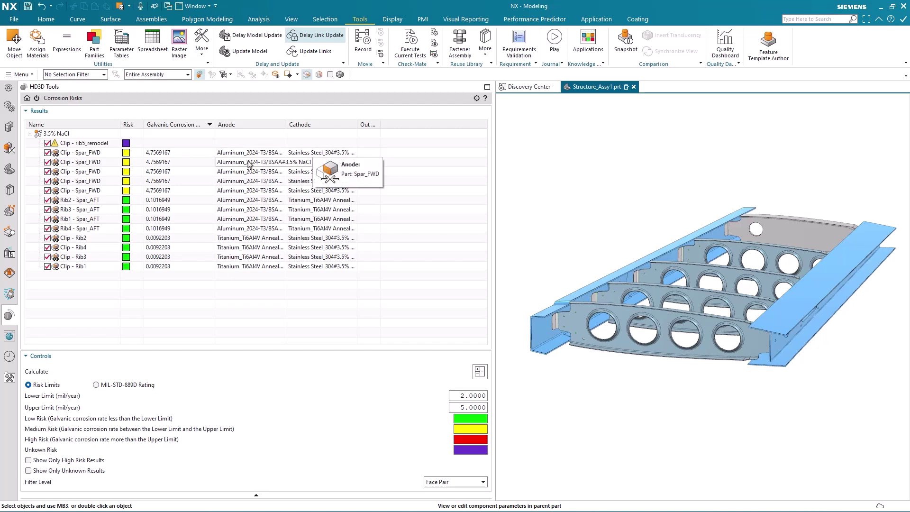
mouse_move(316, 154)
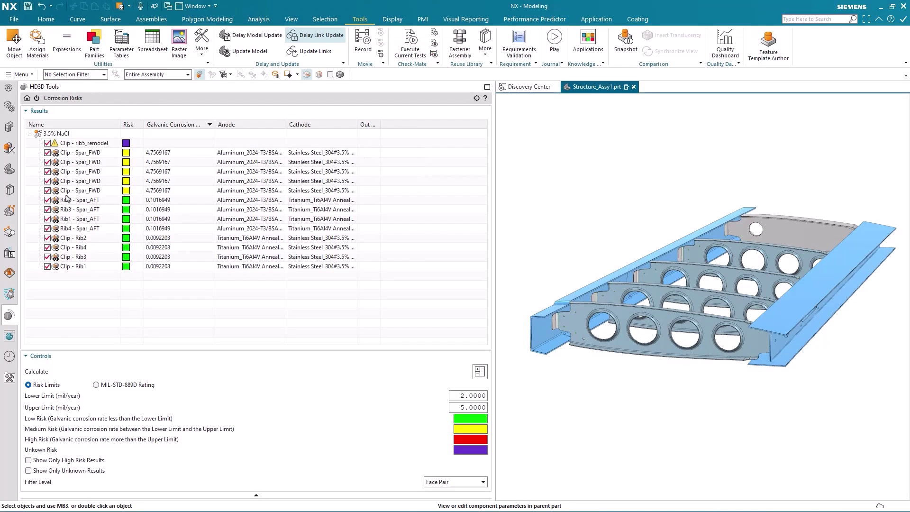
click(9, 127)
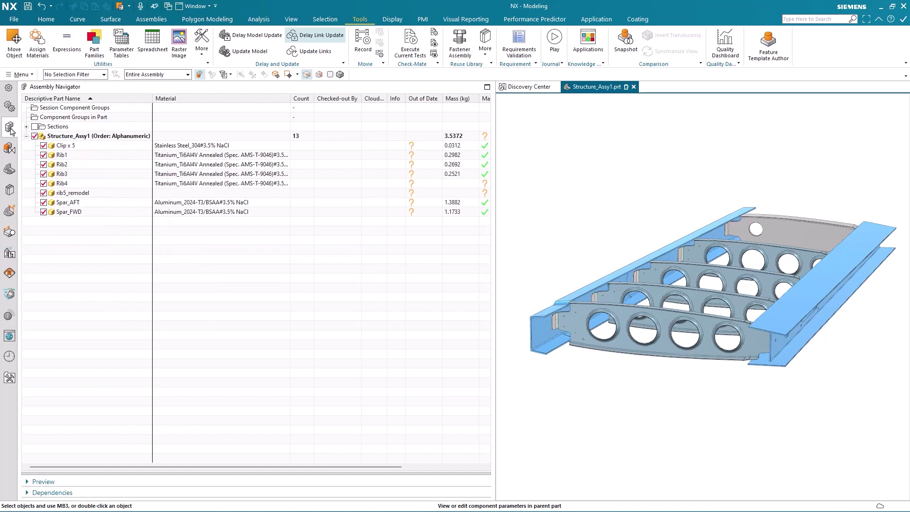
- Open the Clip x 5 part in its own window and show the Coating ribbon tools
click(80, 148)
right_click(80, 148)
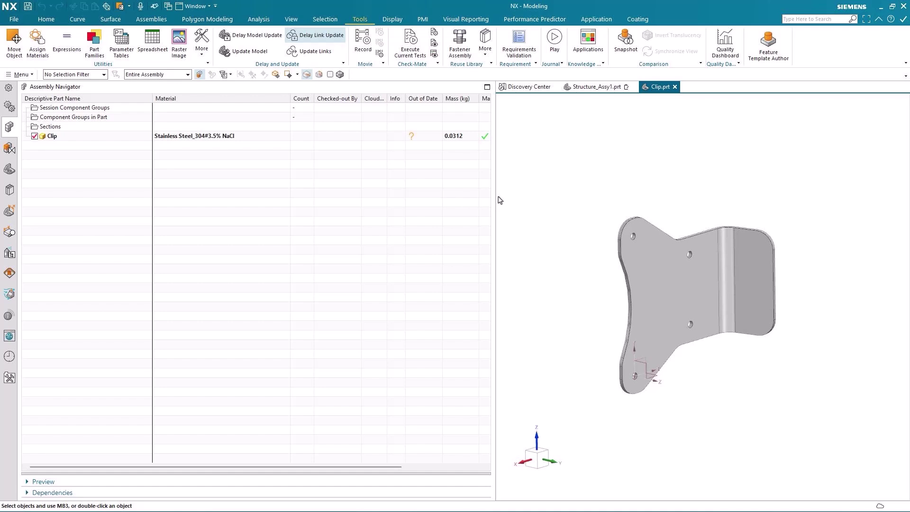
click(637, 21)
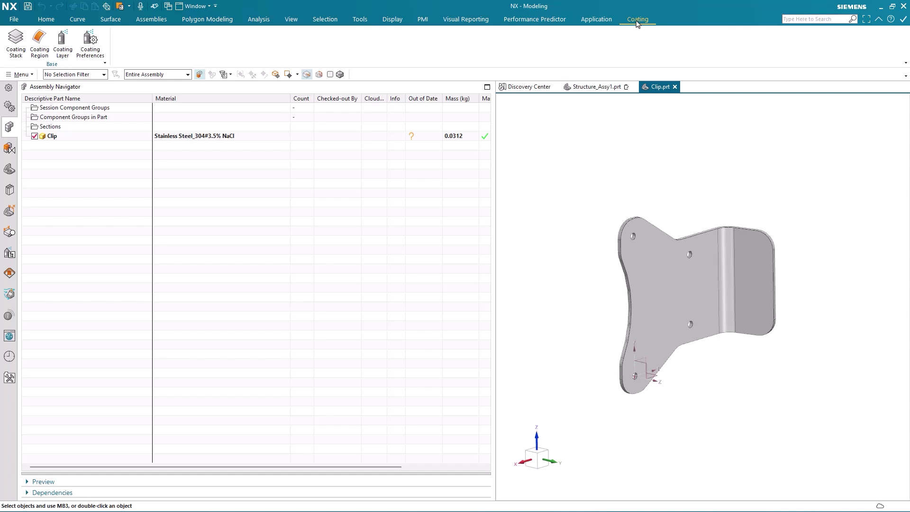
- Define a coating region covering all 30 faces of the clip
click(35, 46)
click(641, 257)
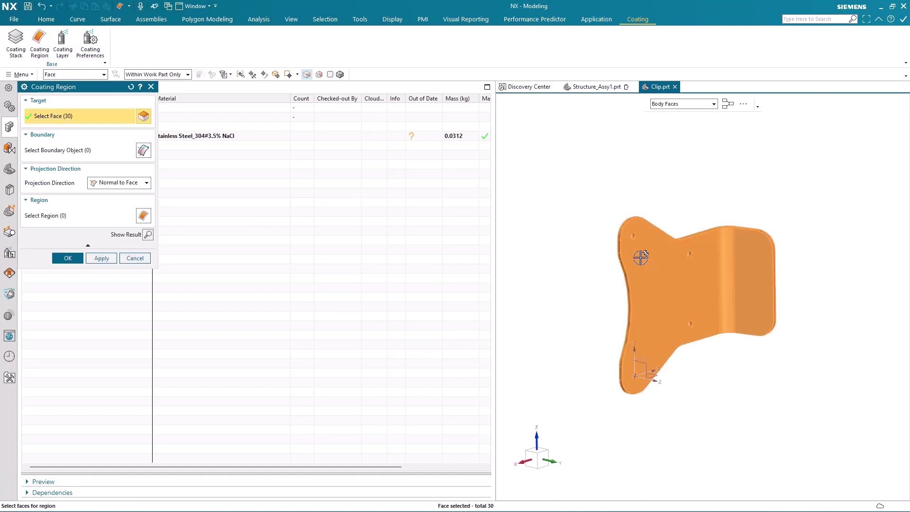
middle_click(548, 231)
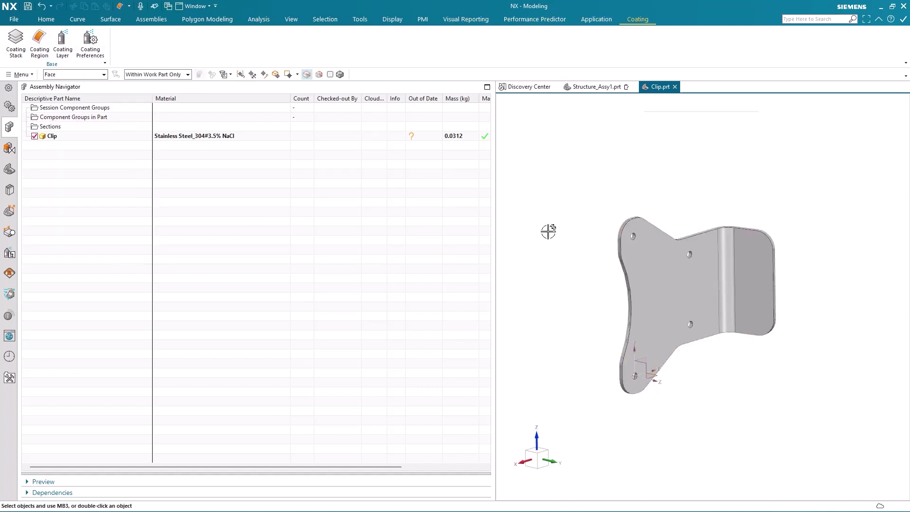
- Add a 0.001 in ZnNi-LHE coating layer to that coating region
click(57, 46)
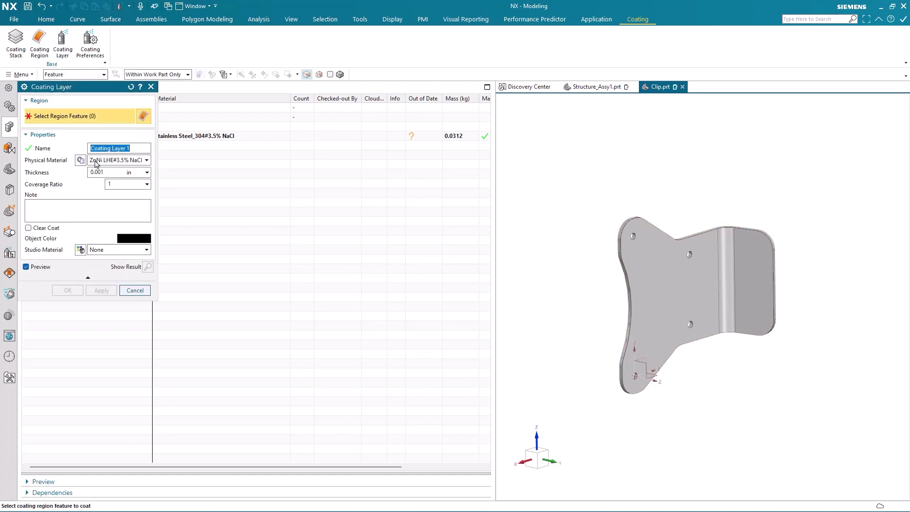
click(632, 246)
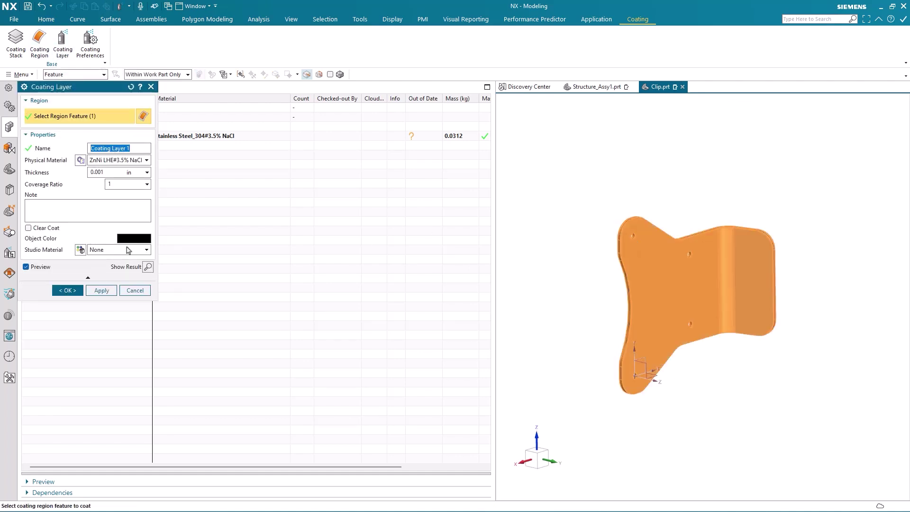
click(67, 290)
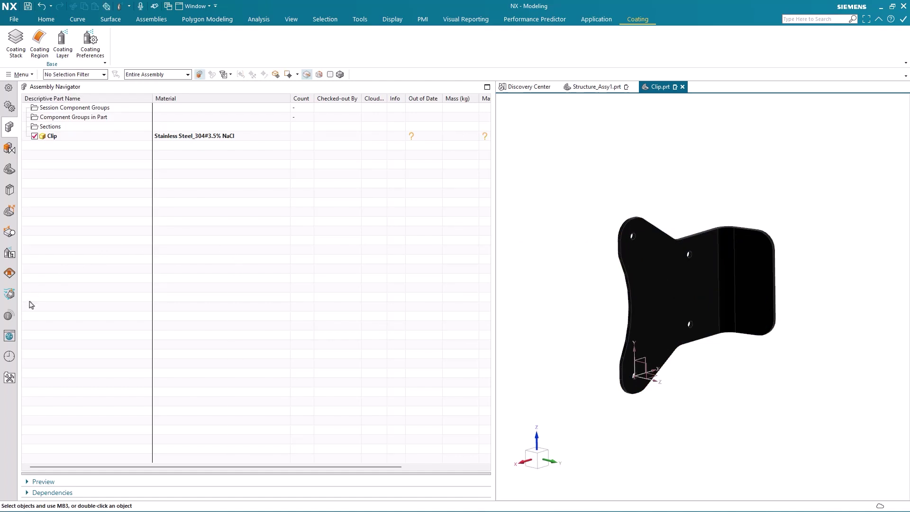
- Check Coating Stack 1's layer in the Coating Navigator, then return to a fitted Structure_Assy1 view
click(9, 253)
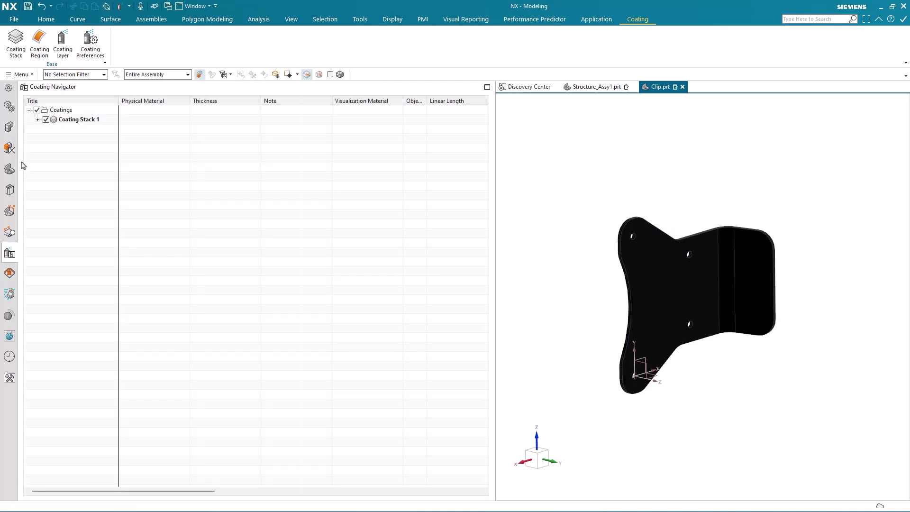
click(37, 120)
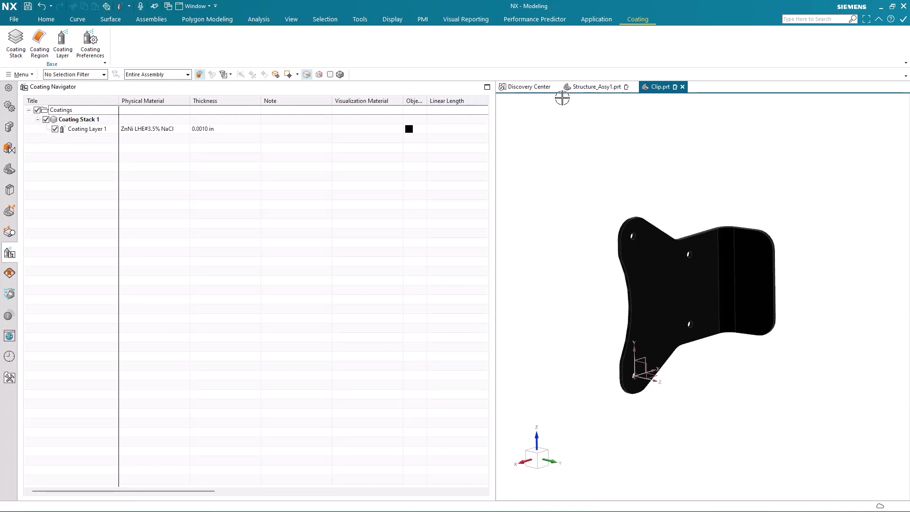
click(584, 91)
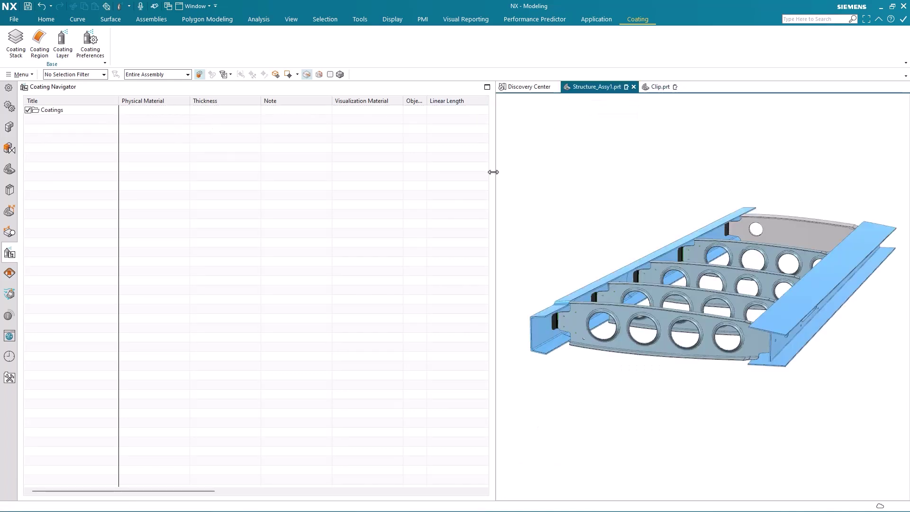
drag(491, 170, 241, 198)
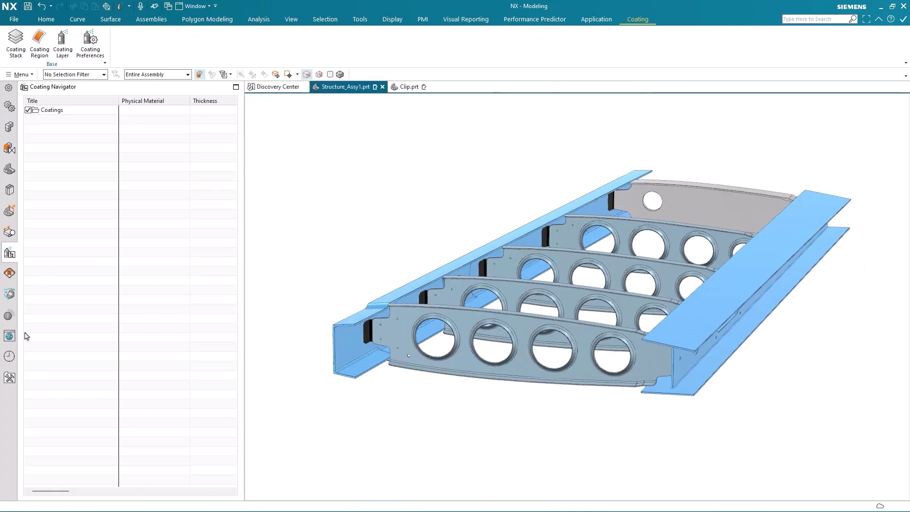
key(ctrl+f)
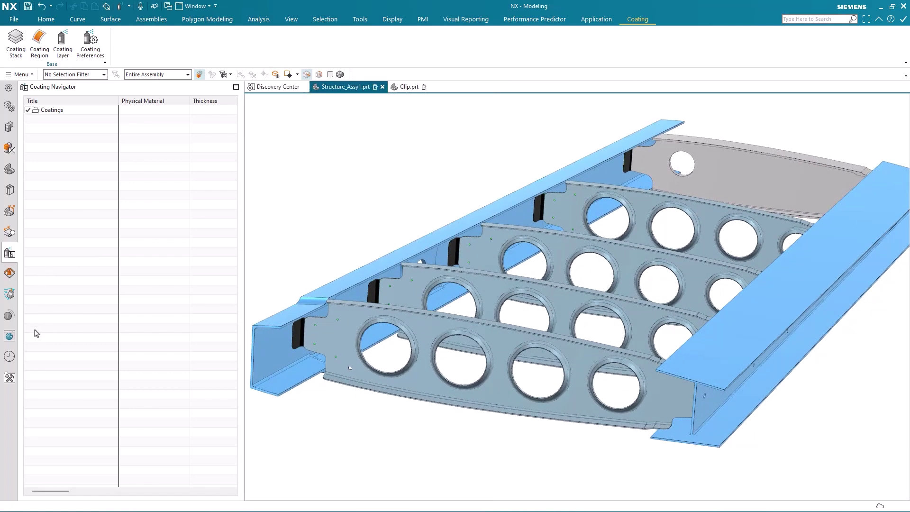
- Edit the 3.5% NaCl corrosion analysis to cover all 12 components and recalculate
click(9, 315)
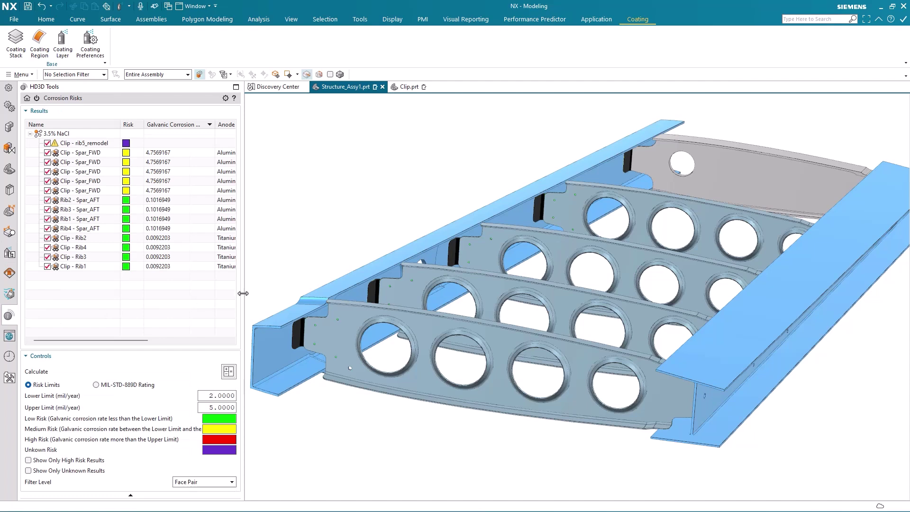
drag(243, 294, 434, 283)
right_click(56, 133)
click(76, 140)
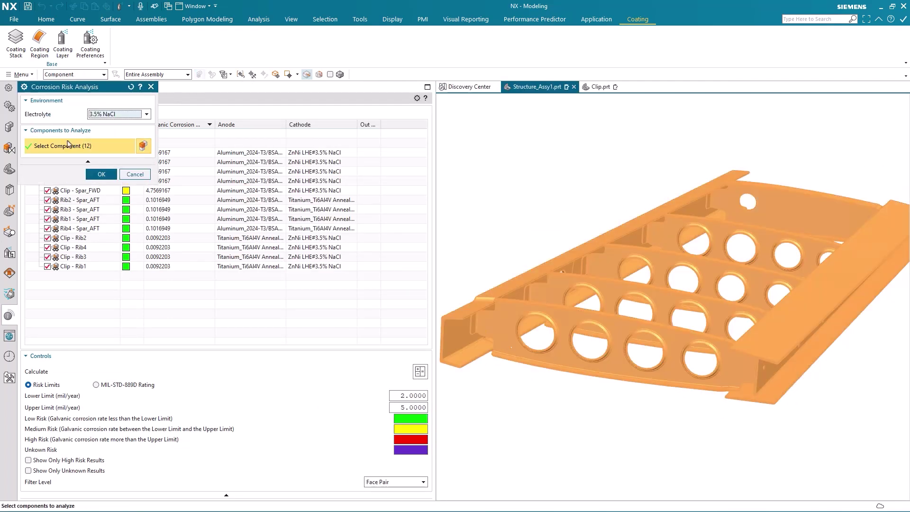
click(101, 175)
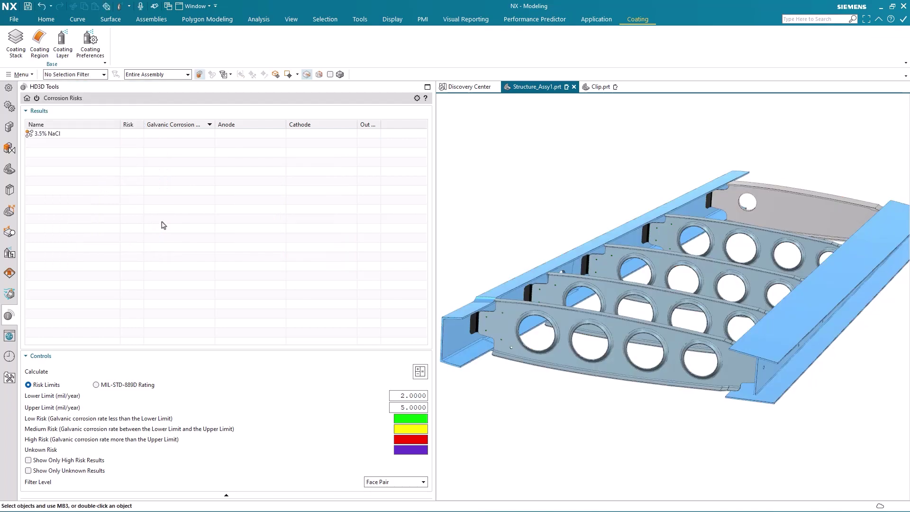
click(421, 372)
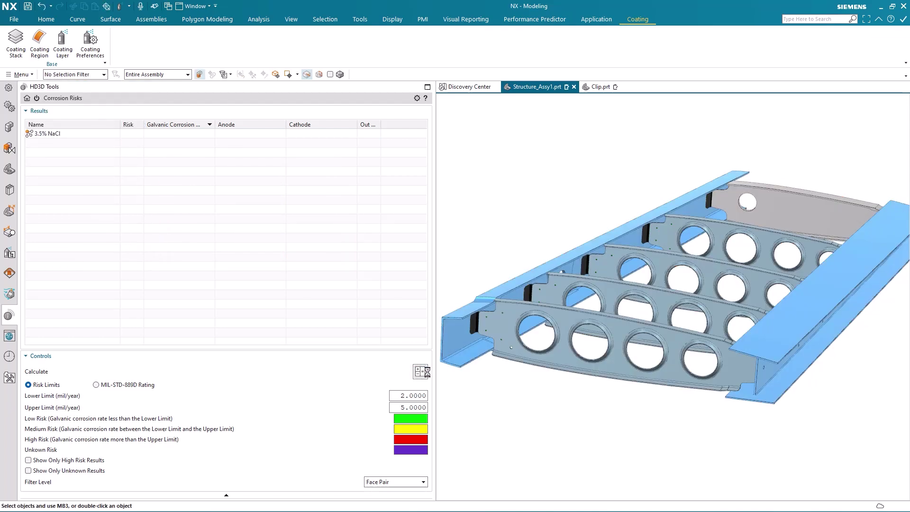